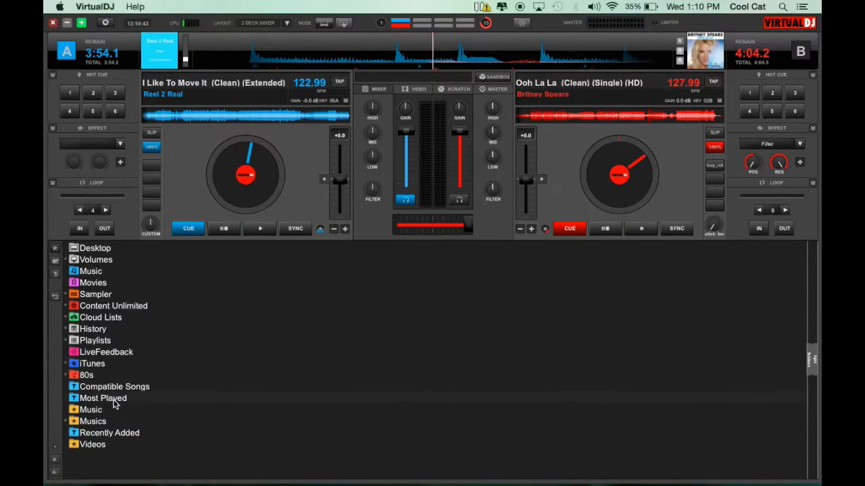
Step: Open the folder list's context menu to view its Show only options, then dismiss it
click(95, 248)
click(97, 250)
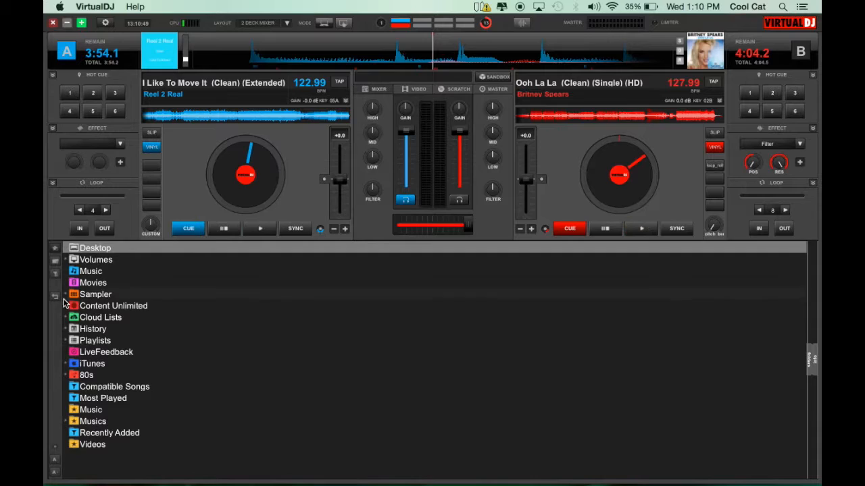
right_click(57, 444)
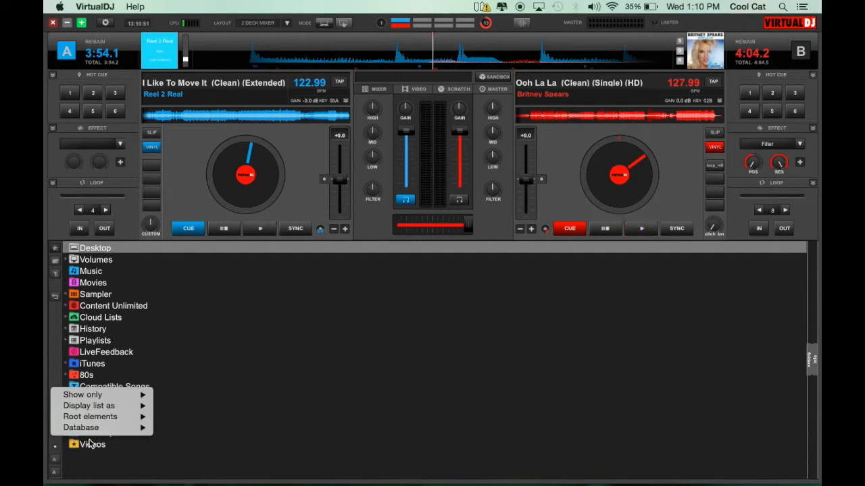
mouse_move(92, 396)
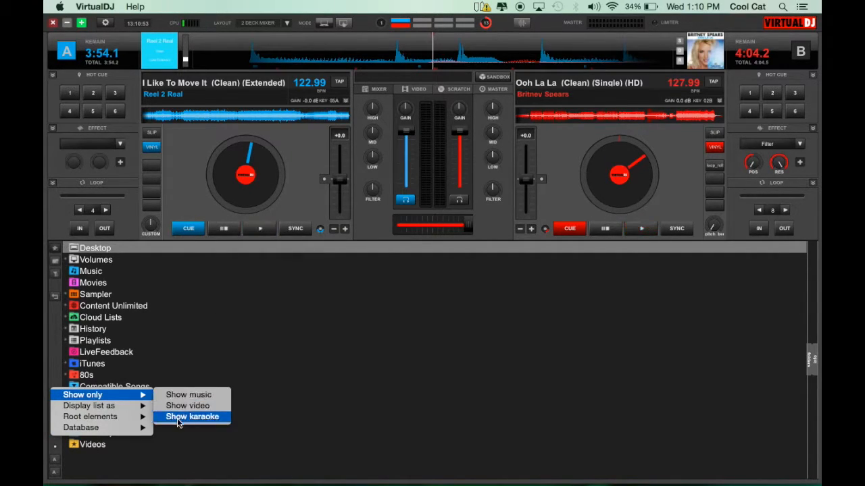
click(283, 424)
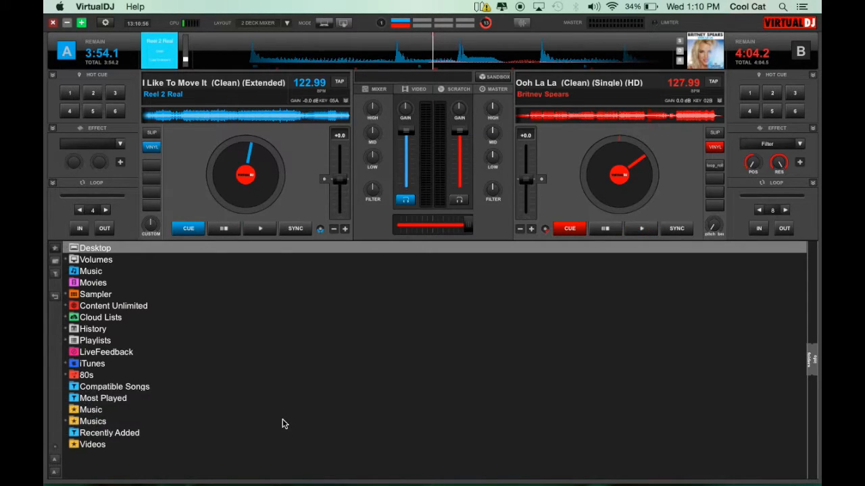
Step: Expand the Music folder and its Cool Cat Crates subfolder in the browser tree
click(105, 270)
click(105, 262)
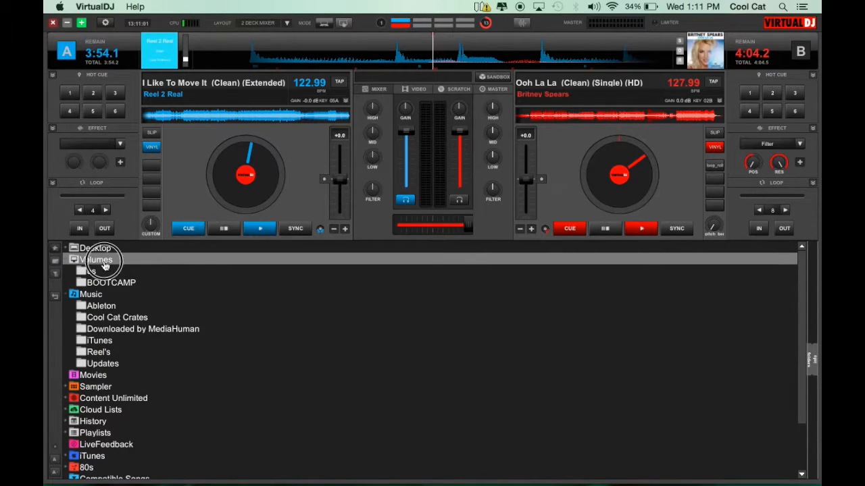
click(105, 262)
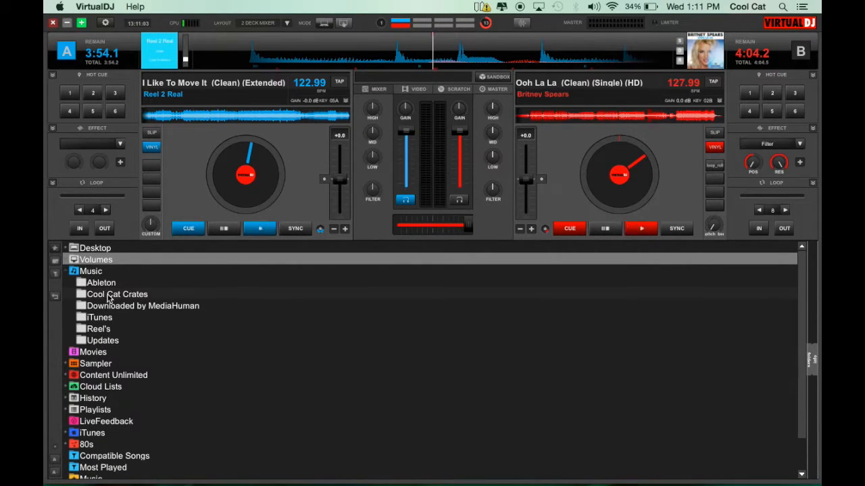
click(108, 295)
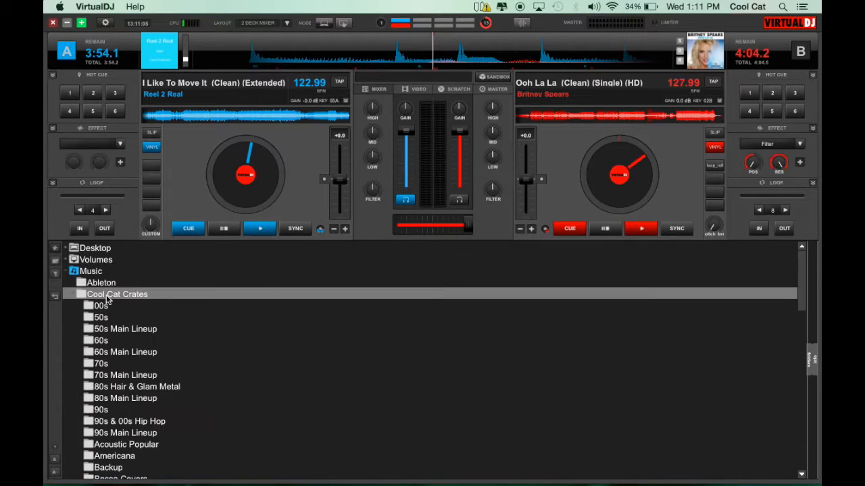
Step: Open the 50s Main Lineup crate and widen the browser so its song list and sidelist show
scroll(143, 360, down, 10)
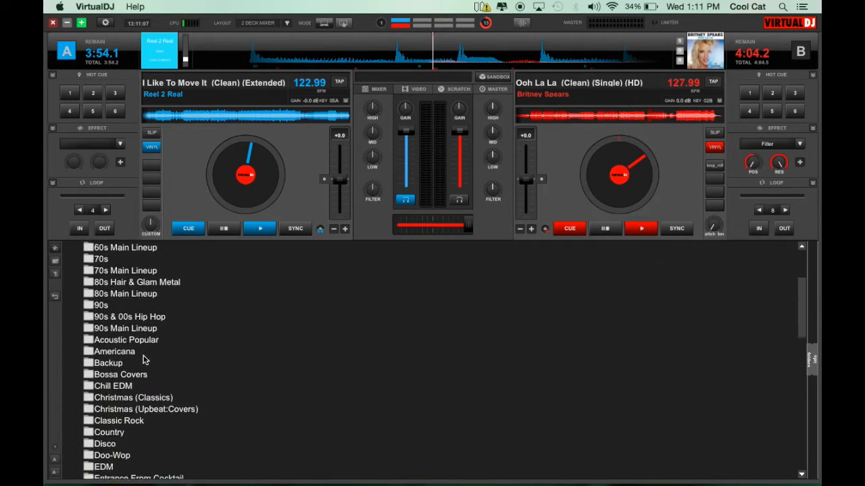
scroll(143, 360, down, 5)
scroll(143, 359, up, 20)
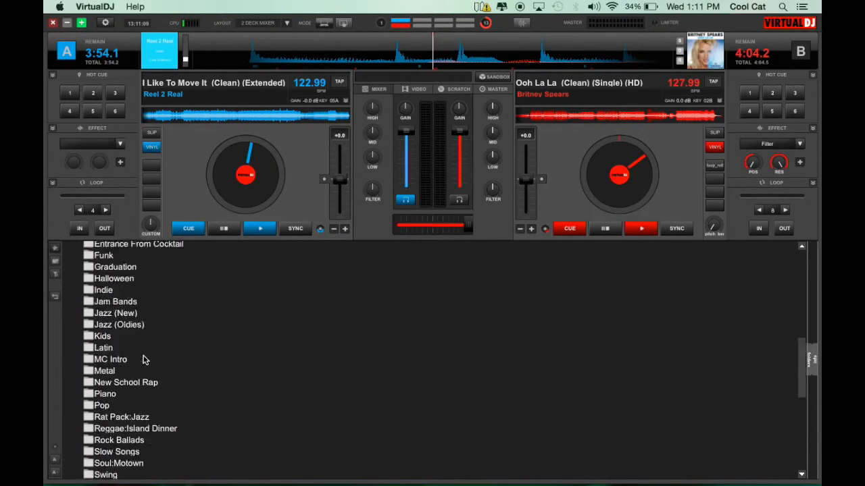
click(116, 329)
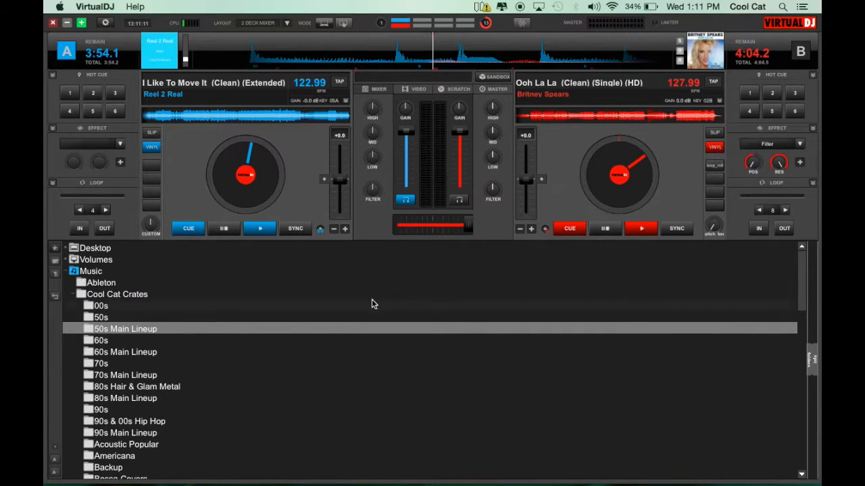
drag(807, 285, 222, 294)
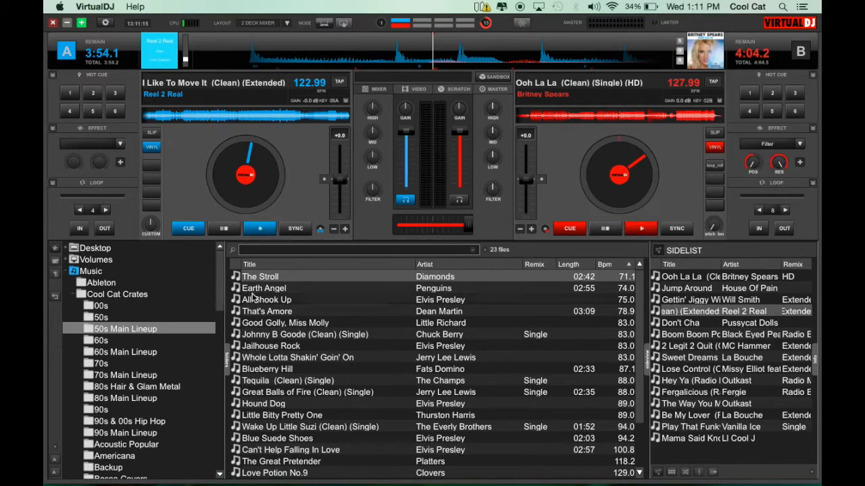
Step: Remove the selected tracks from the sidelist
scroll(284, 322, down, 2)
scroll(283, 322, up, 2)
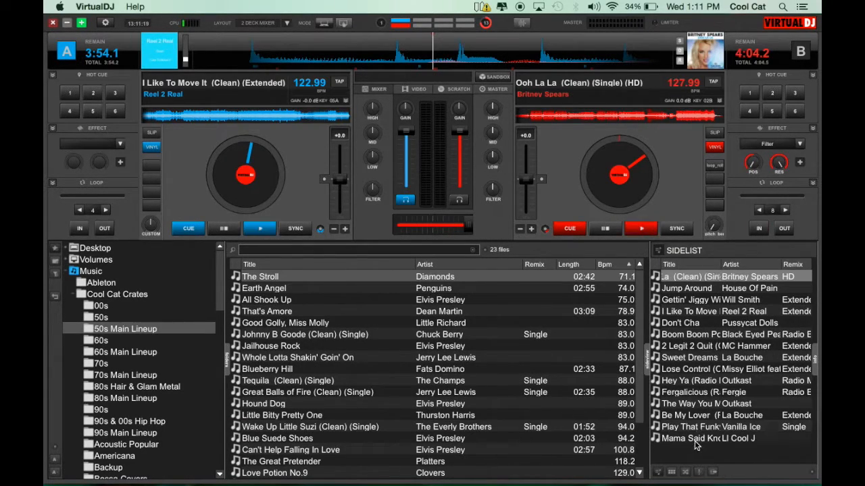
shift+click(693, 439)
right_click(696, 443)
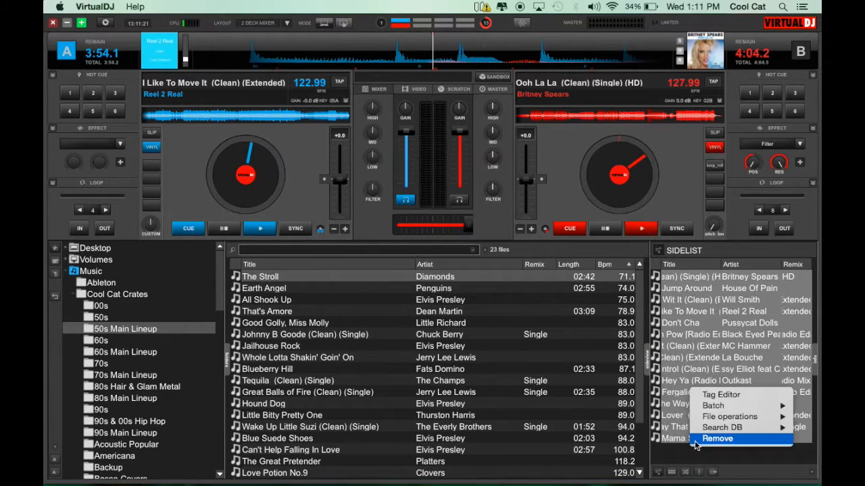
click(707, 439)
Step: Switch the side panel to Automix and back to Sidelist, then scroll through the crate's songs
click(685, 472)
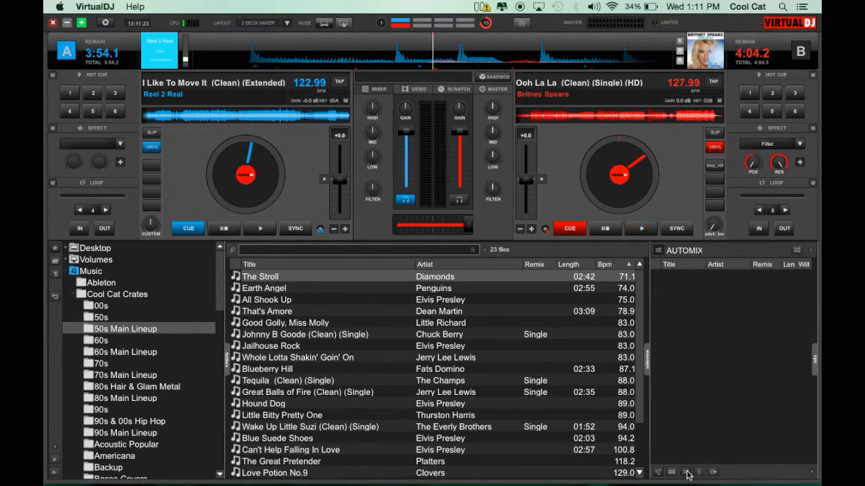
click(671, 472)
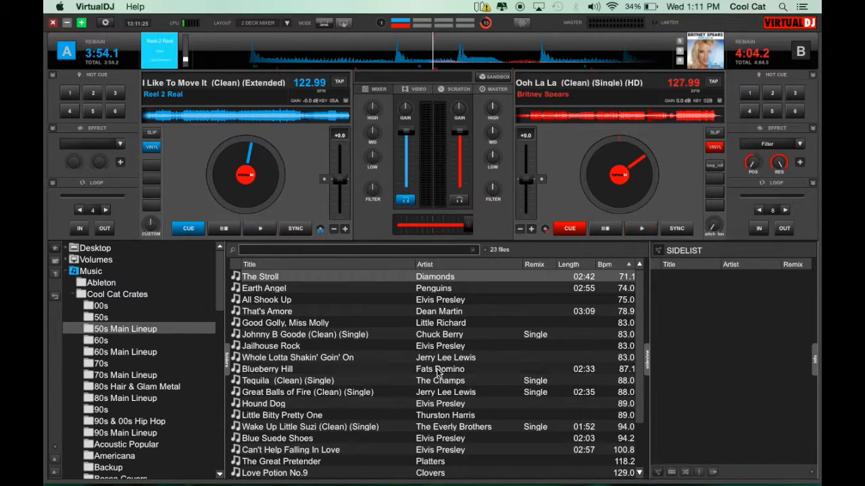
scroll(284, 297, down, 3)
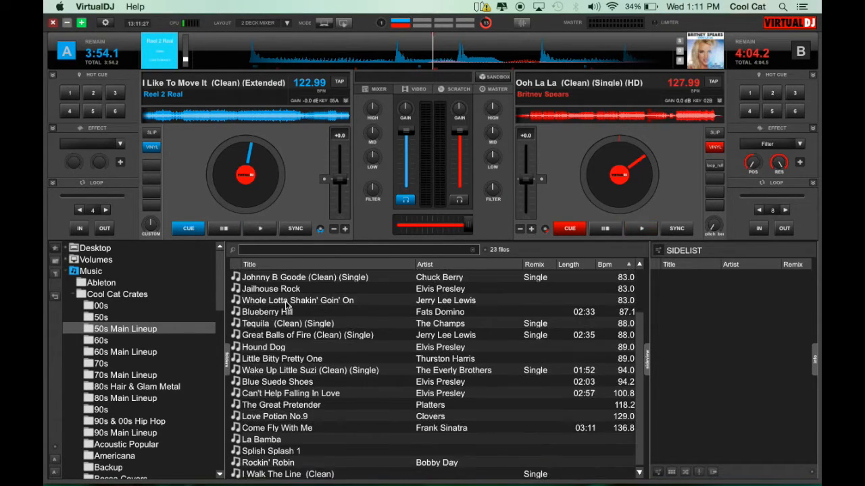
scroll(286, 306, up, 3)
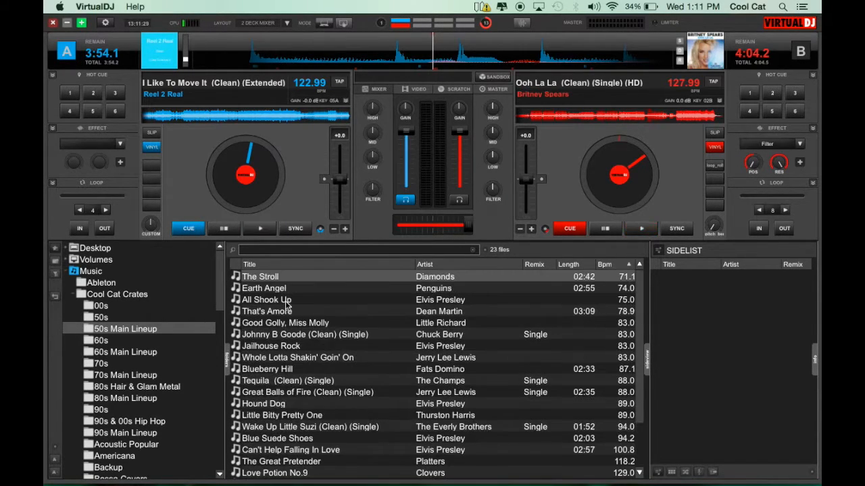
Step: Search the library for earth angel, then clear the search field
click(273, 248)
text(earth anga)
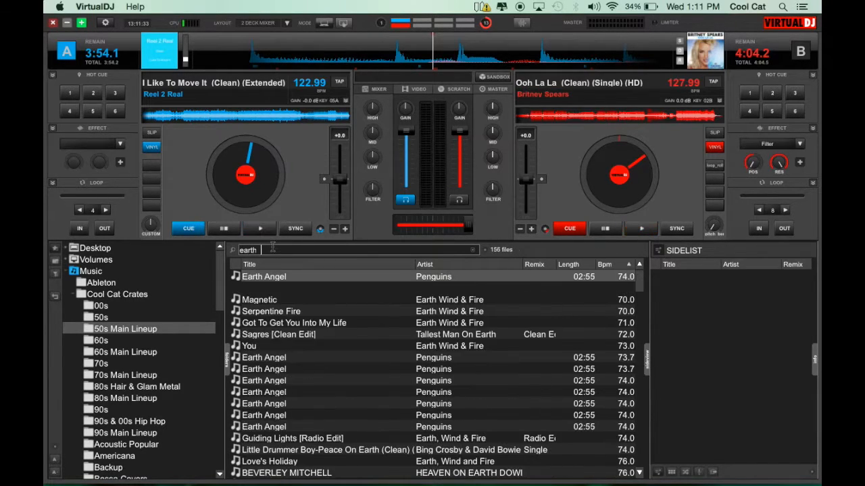
key(BackSpace)
text(el)
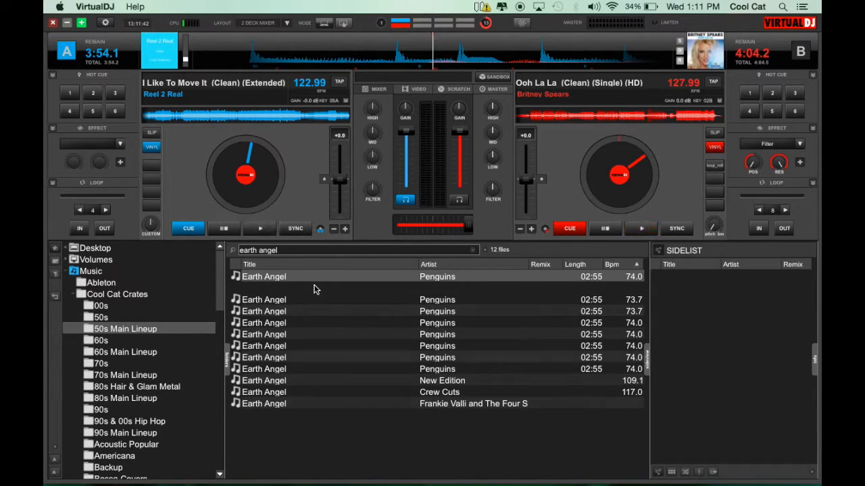
click(473, 250)
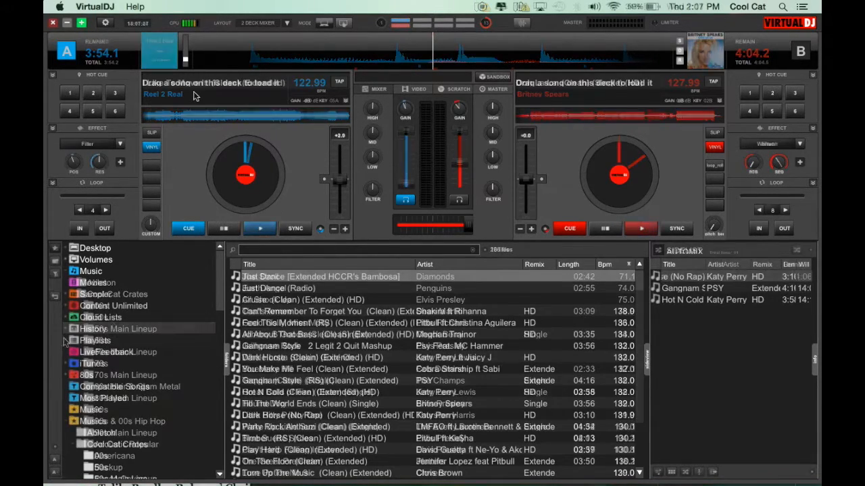
click(81, 22)
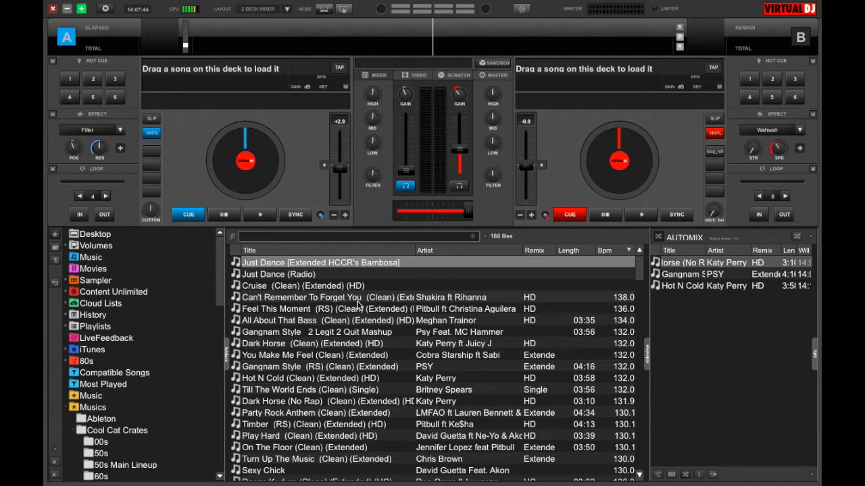
Step: Search the library for billie jean michael jackson
text(billie jean michael jackson)
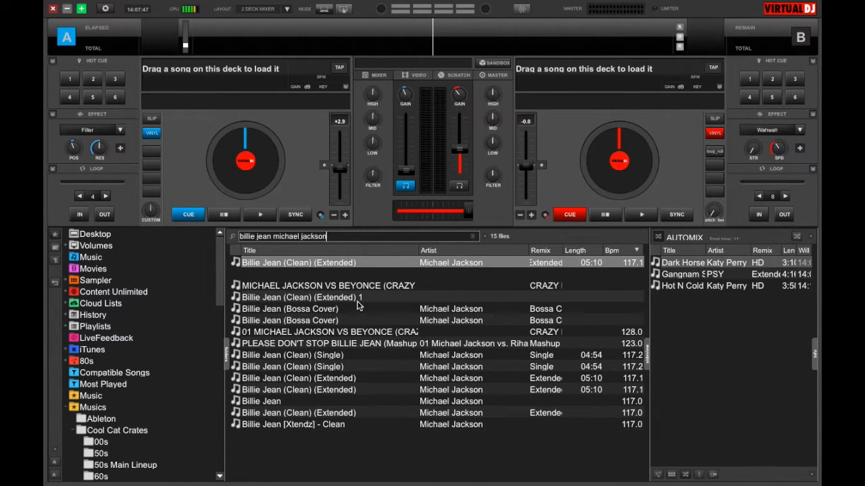
click(372, 237)
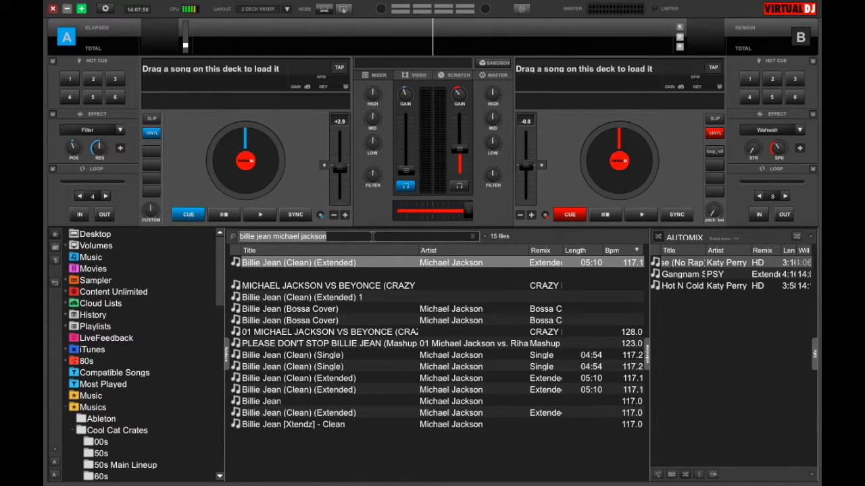
text(billie jackson)
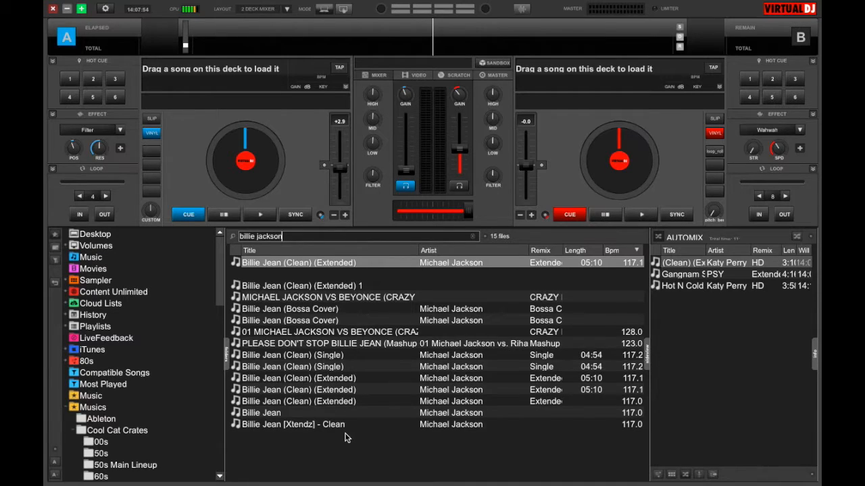
click(295, 237)
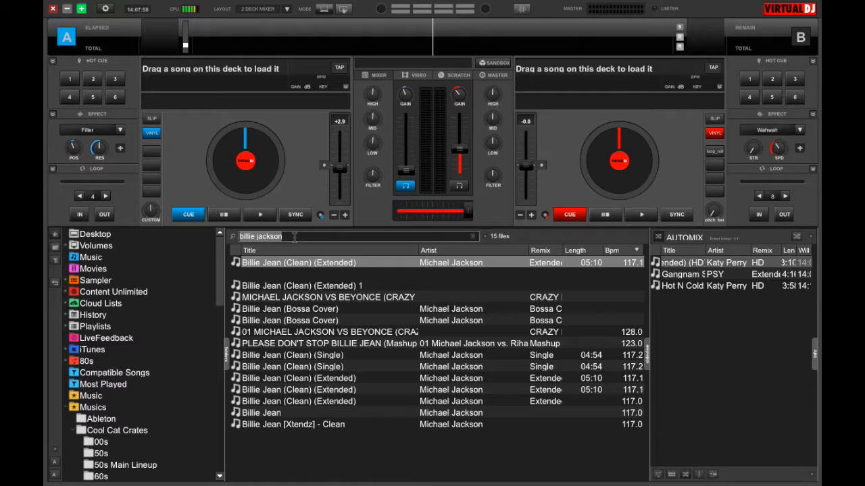
key(BackSpace)
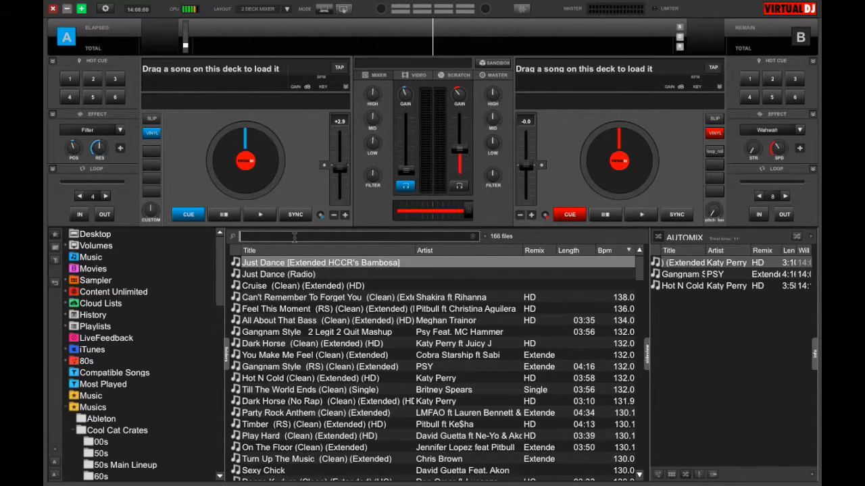
text(bill jack)
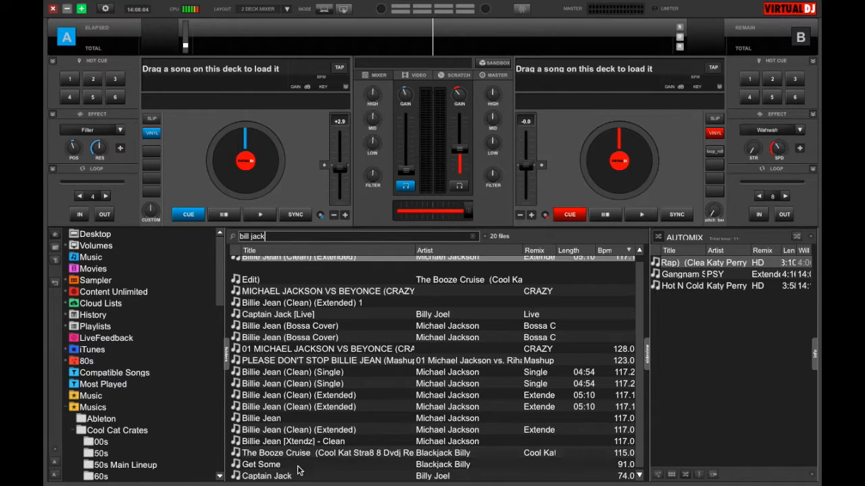
scroll(341, 382, up, 1)
click(290, 236)
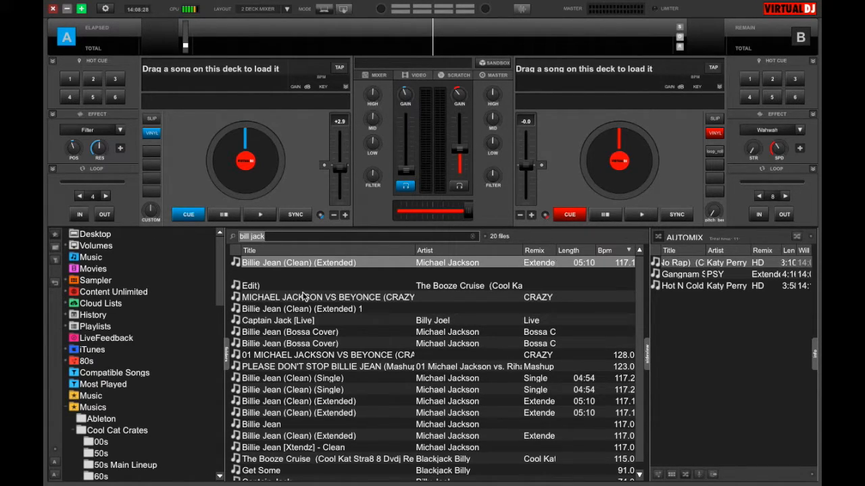
Step: Search for michael jackson, scroll the results, then clear the search field
text(m)
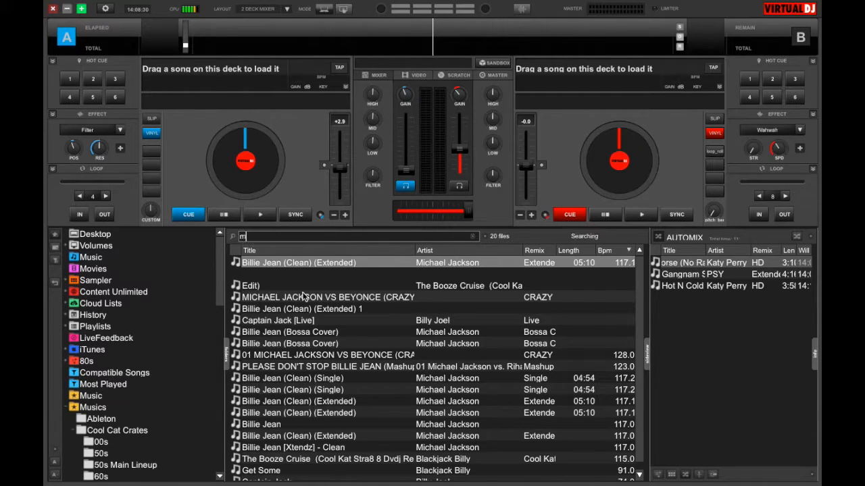
text(i hael)
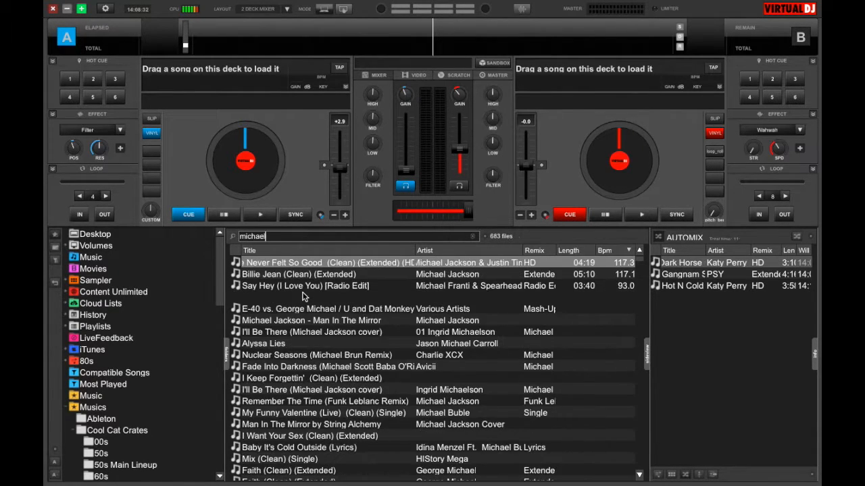
text( jackson)
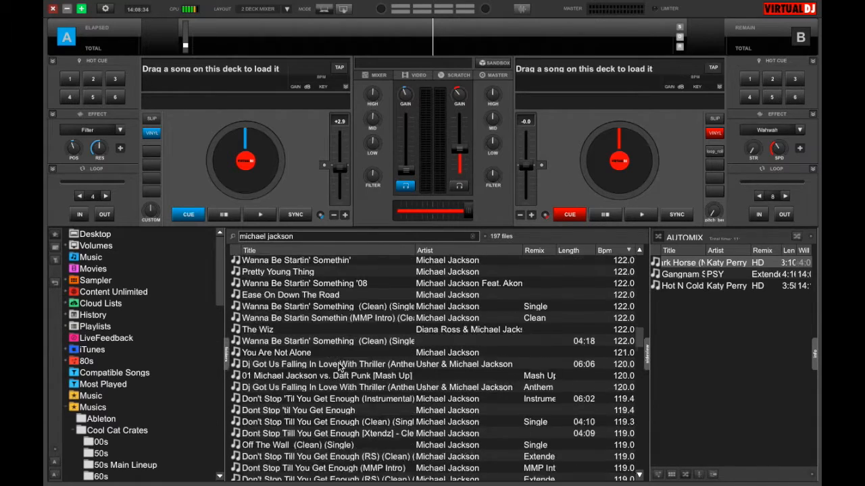
scroll(341, 364, down, 7)
click(296, 236)
key(BackSpace)
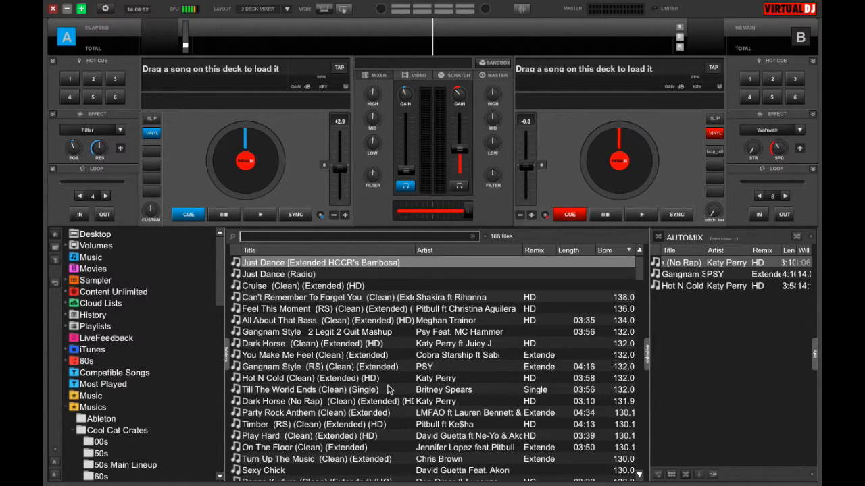
Step: Load Break Free (RS) (Clean) (Extended) (HD) by Ariana Grande ft Zedd onto deck B
scroll(351, 433, down, 8)
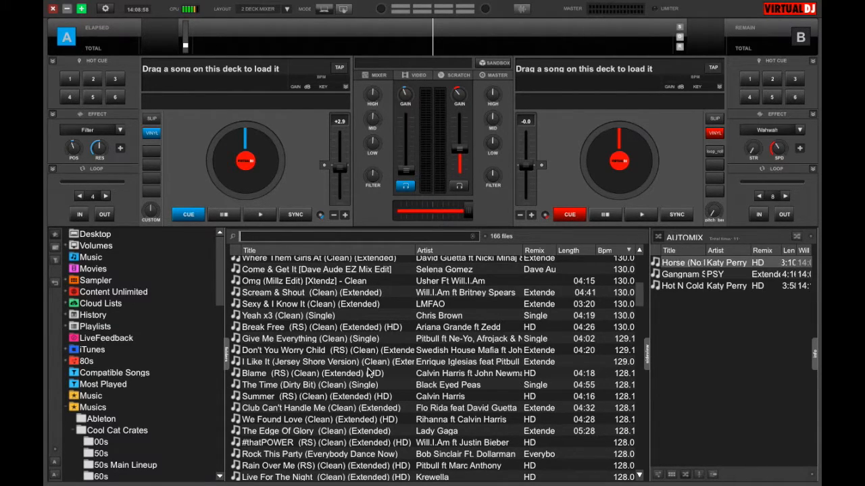
drag(368, 362, 565, 170)
drag(446, 338, 595, 170)
drag(445, 326, 554, 169)
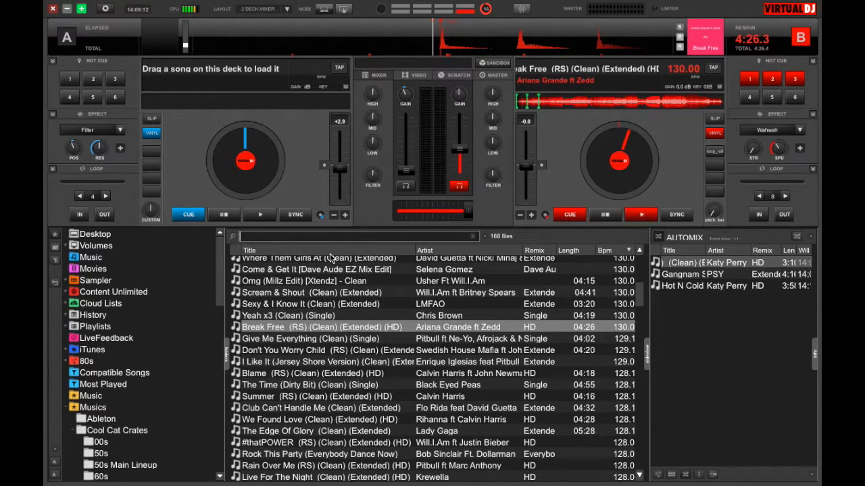
Step: Search the library for billie jean and scroll through the results
text(billie jean)
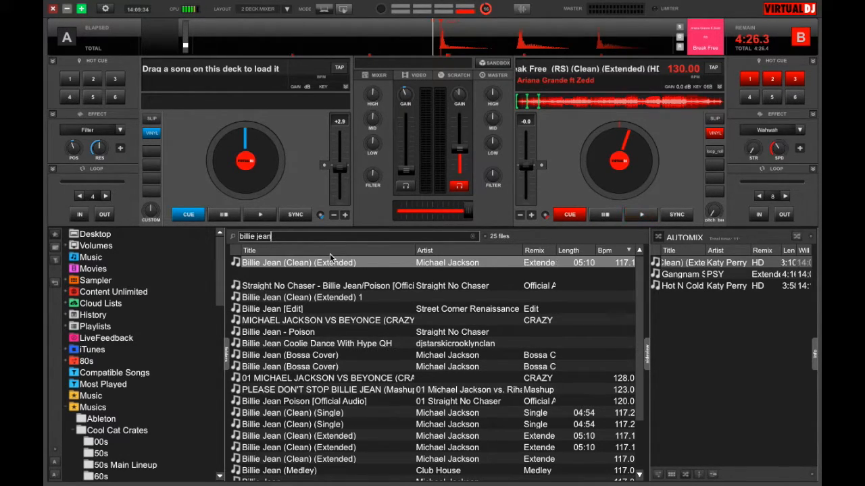
scroll(333, 371, down, 2)
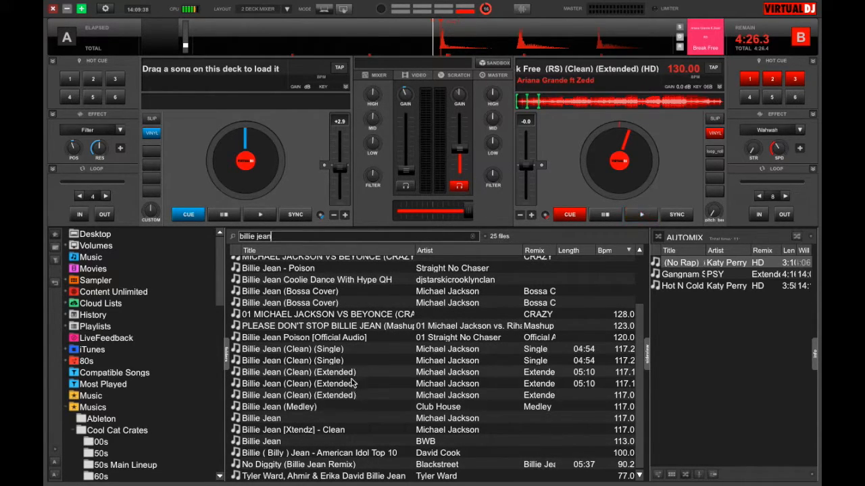
Step: Browse through the billie jean search results, selecting different versions of the song
click(327, 465)
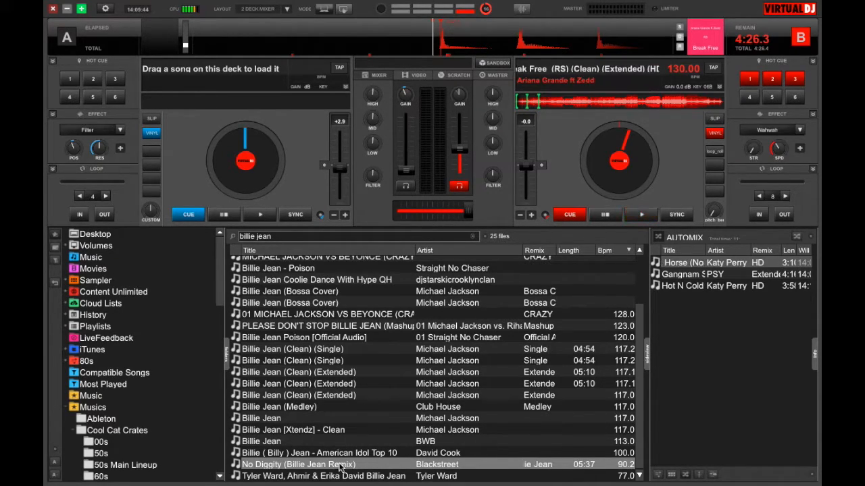
click(341, 440)
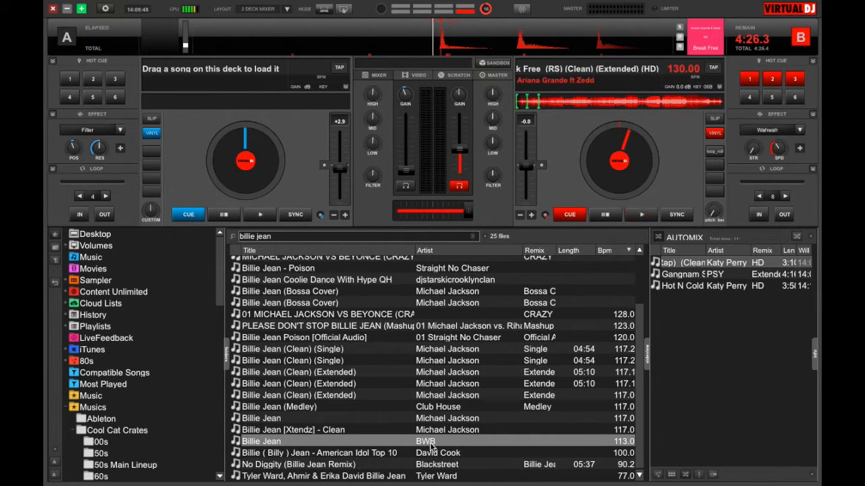
click(381, 430)
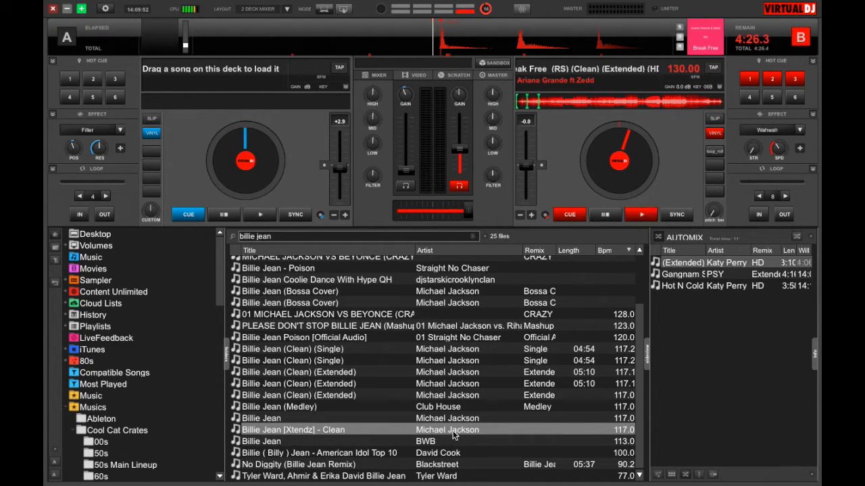
click(364, 419)
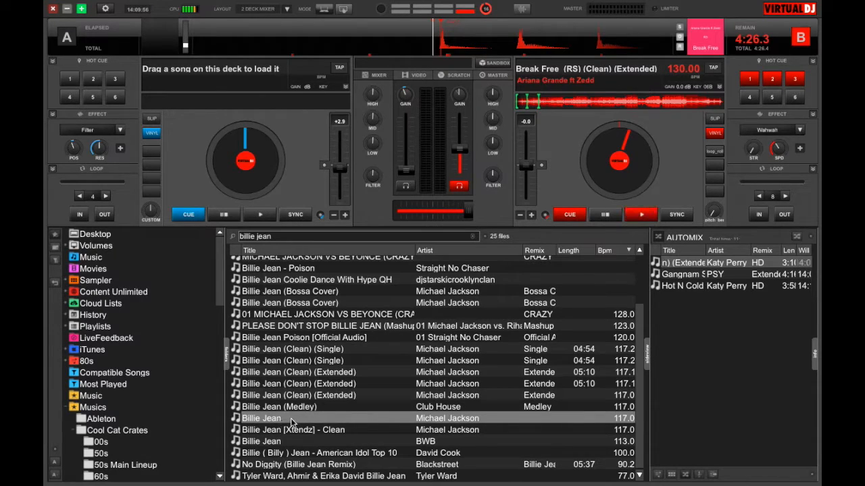
click(318, 406)
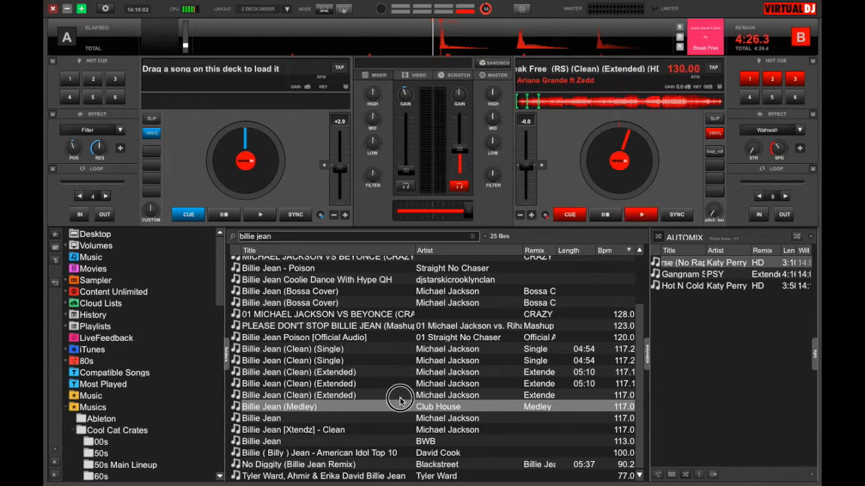
key(Up)
key(Up)
key(Up)
key(Up)
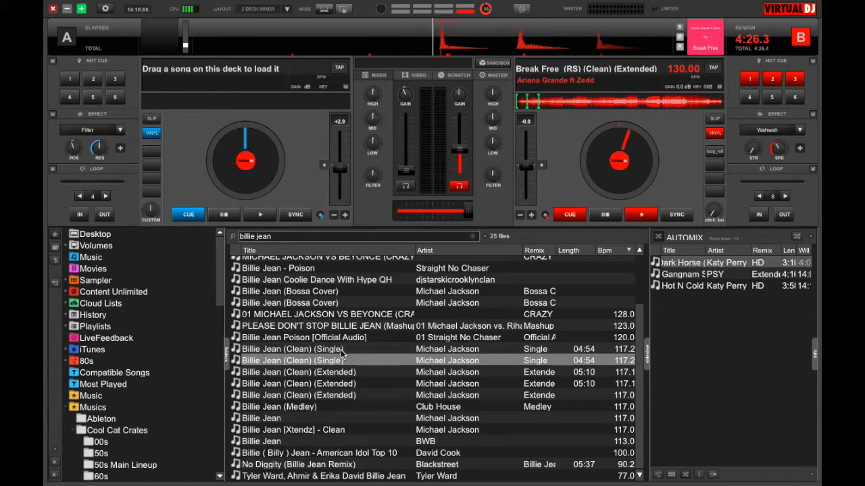
scroll(341, 354, up, 2)
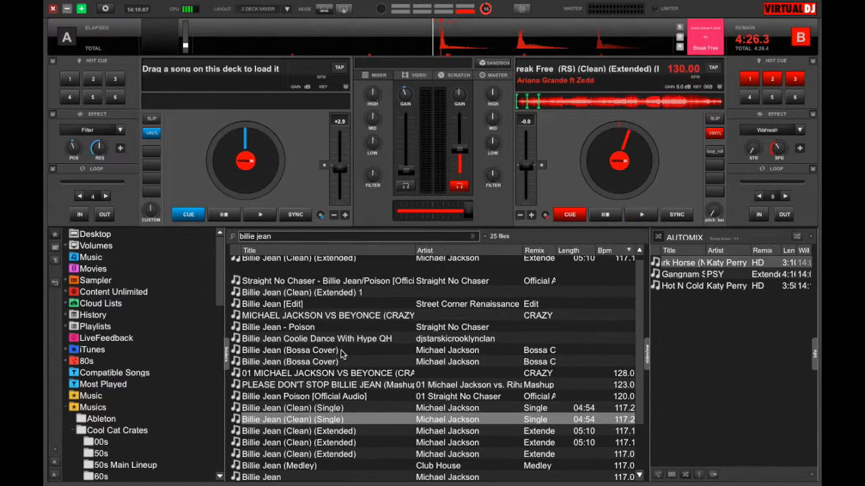
click(325, 408)
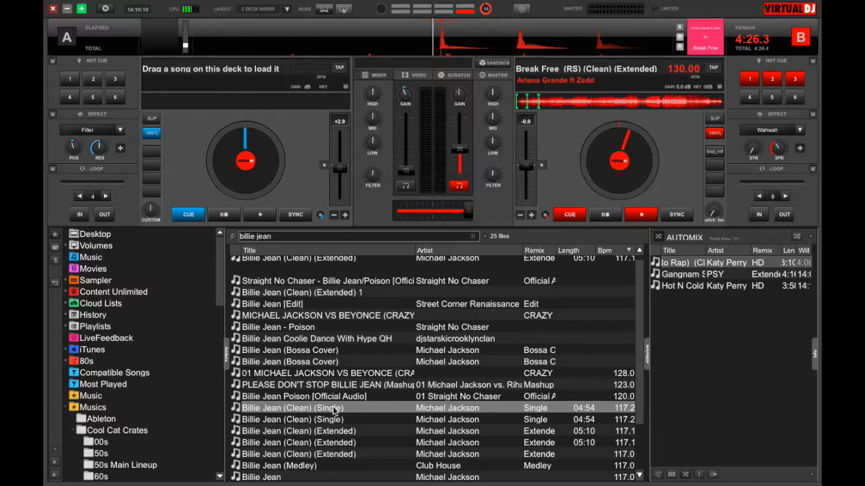
click(334, 400)
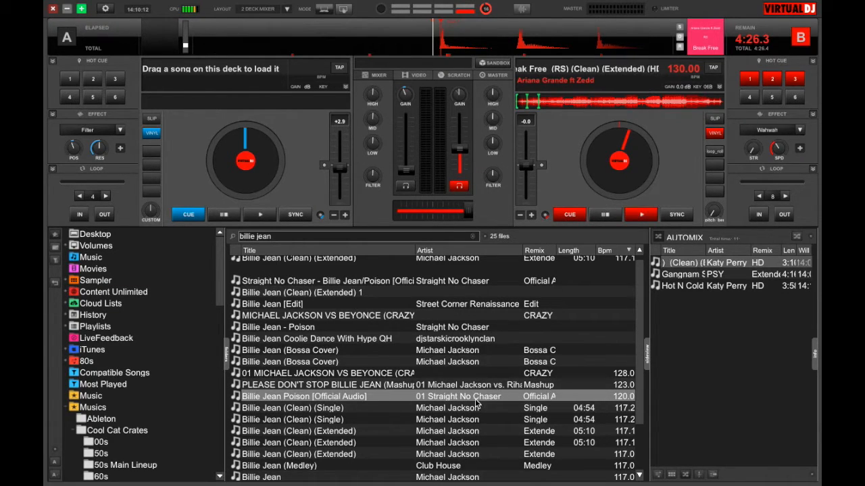
click(353, 384)
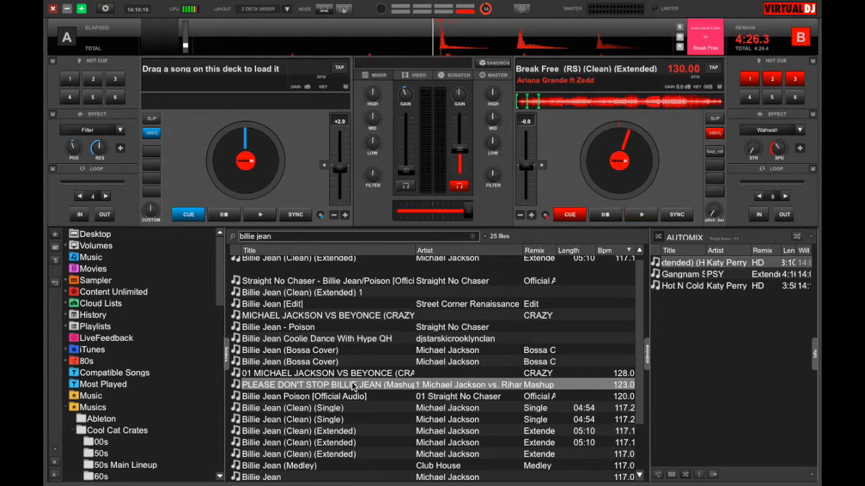
click(359, 342)
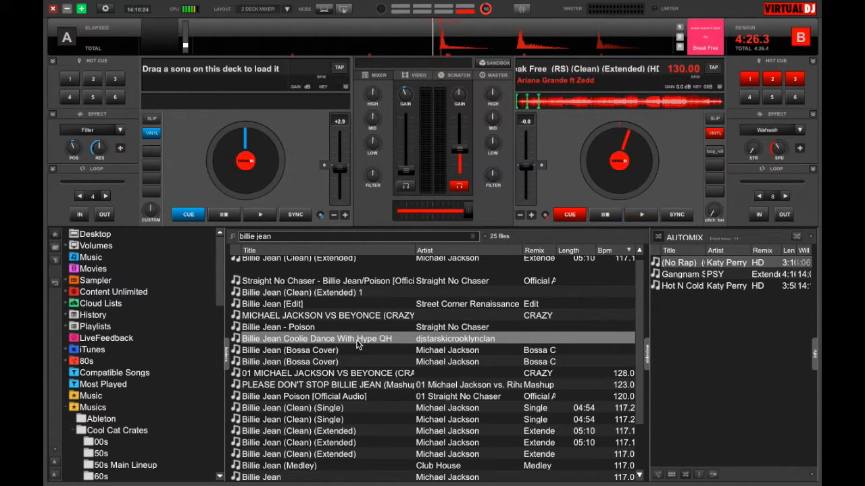
key(Up)
key(Up)
key(Up)
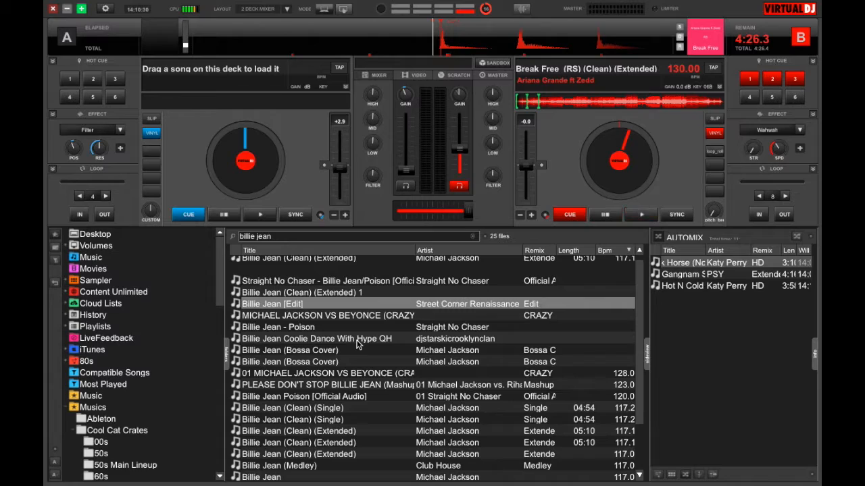
click(308, 351)
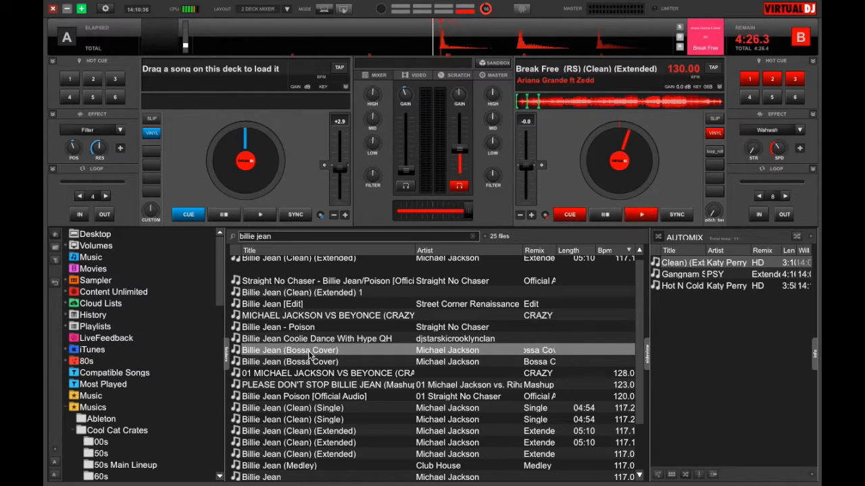
Step: Load Billie Jean (Bossa Cover) by Michael Jackson onto deck A
drag(323, 350, 260, 162)
Step: Move the crossfader toward deck A, raise deck A's volume fader and start playing deck A
drag(448, 211, 400, 211)
drag(405, 170, 407, 140)
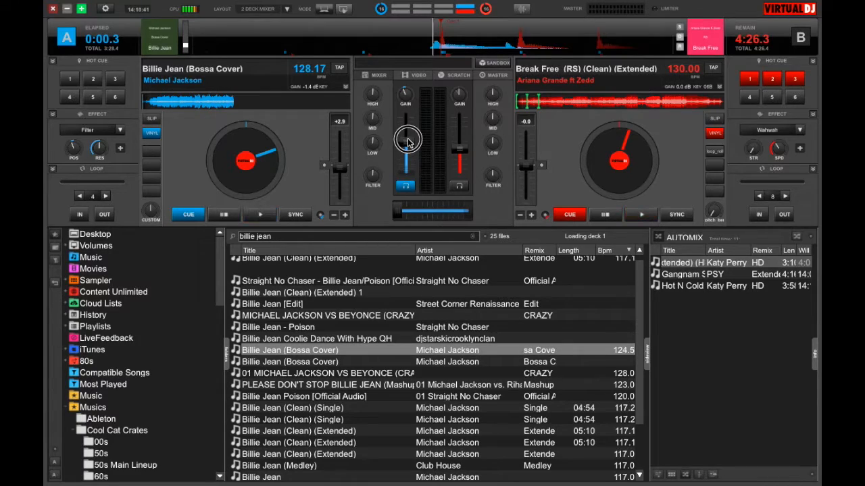
click(262, 217)
drag(406, 141, 406, 112)
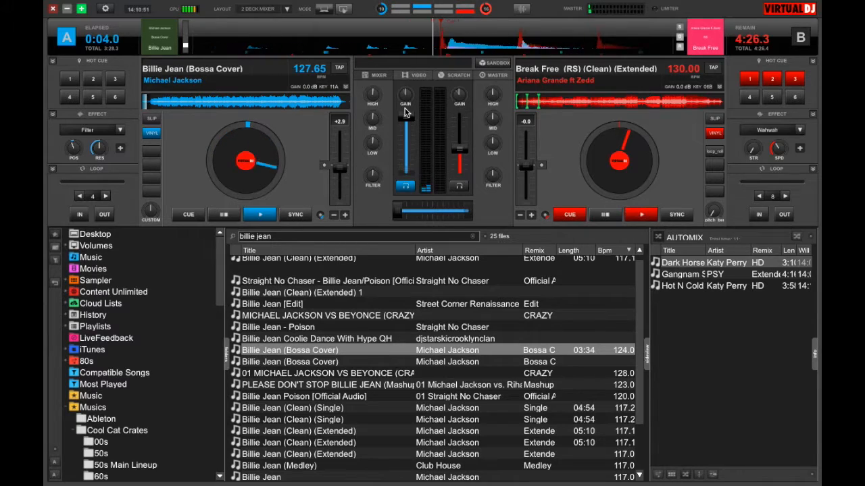
Step: Jump forward in deck A's track and stop its playback
click(158, 103)
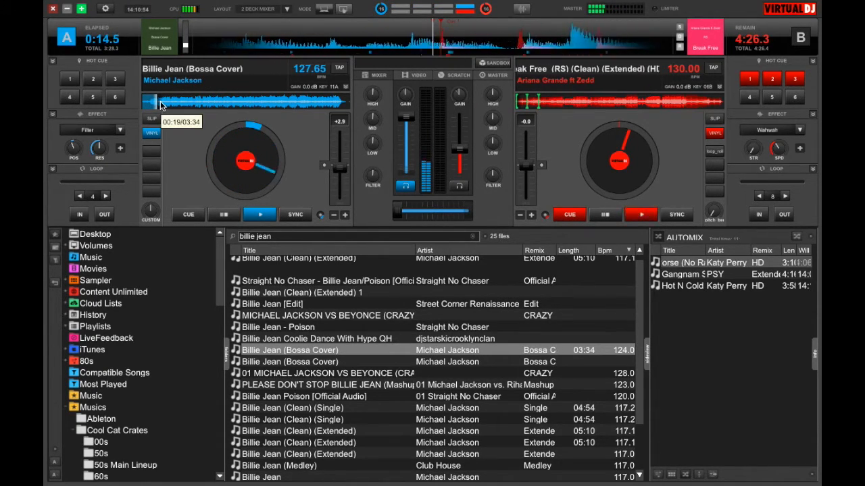
click(226, 215)
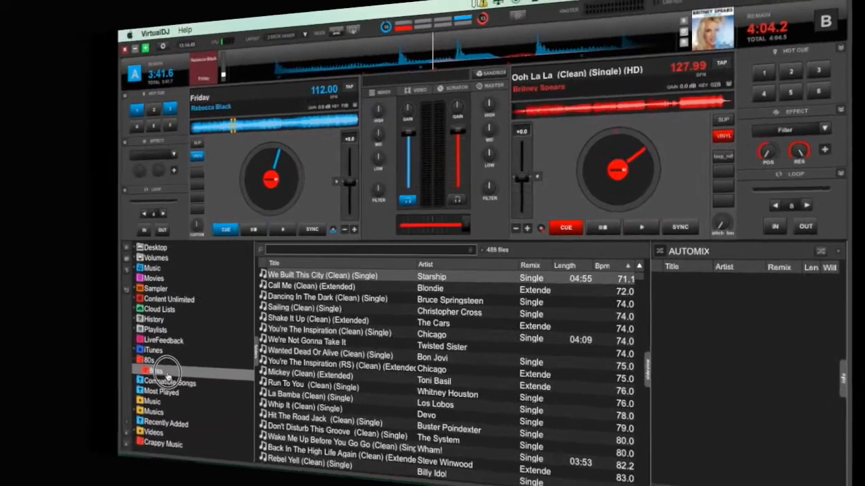
Step: Load the 80ss virtual folder into AutoMix and scroll through the AutoMix list
right_click(166, 372)
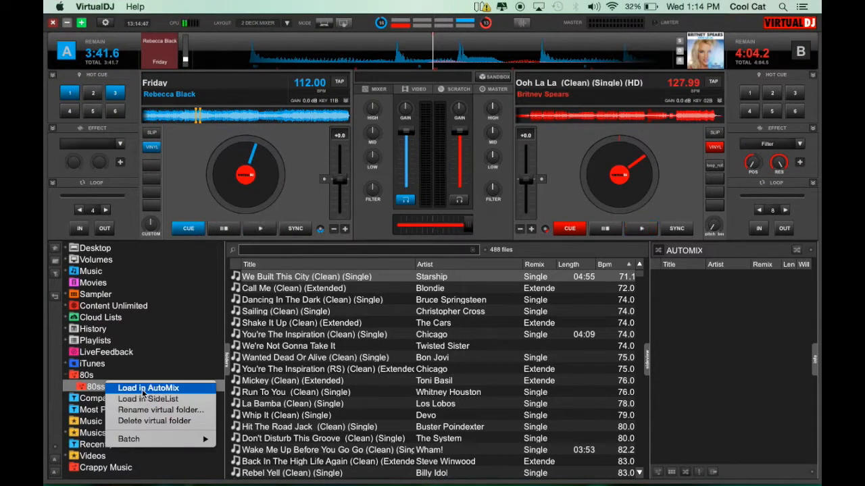
click(145, 390)
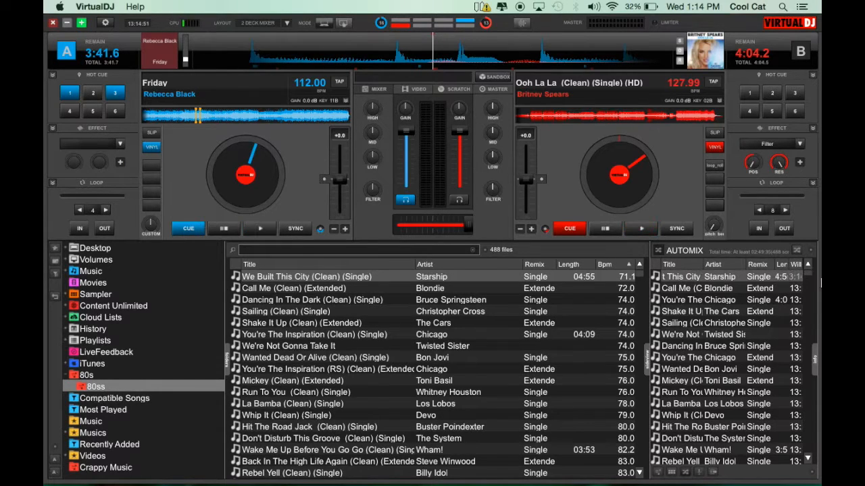
scroll(779, 331, down, 15)
scroll(778, 331, up, 15)
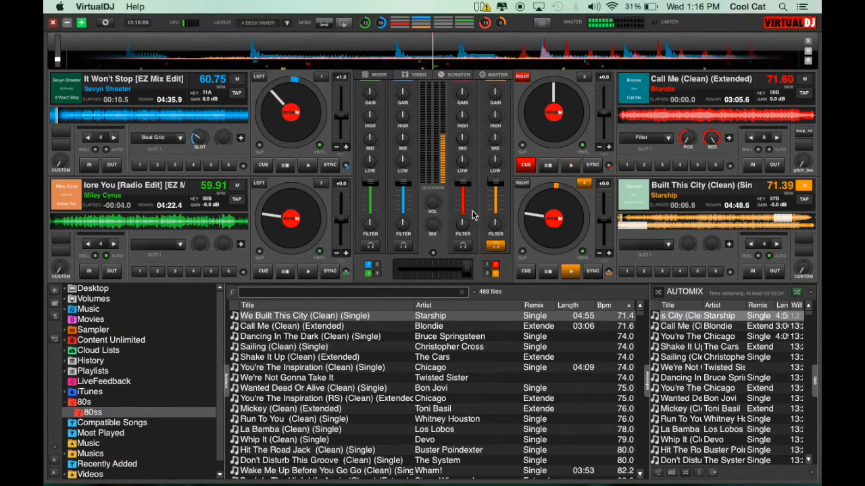
Step: Select Call Me (Clean) (Extended) in the AutoMix list and nudge deck 4's volume fader
mouse_move(495, 186)
mouse_down()
mouse_move(498, 212)
mouse_move(494, 194)
mouse_up()
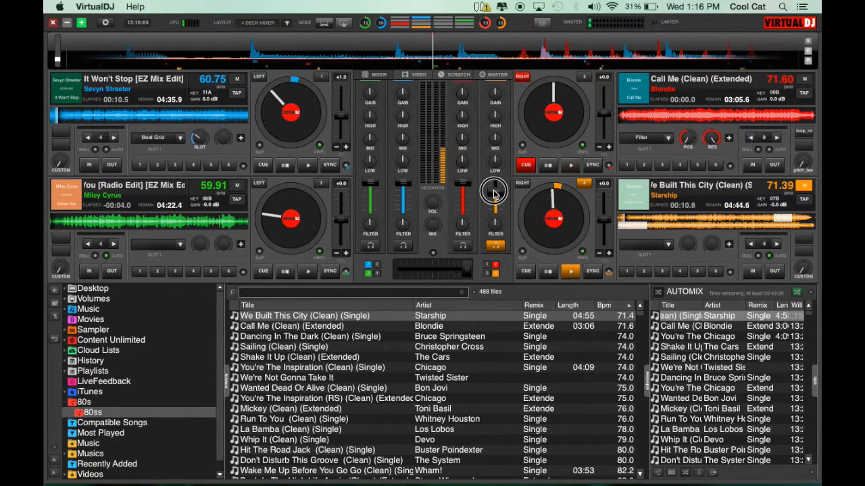
click(679, 329)
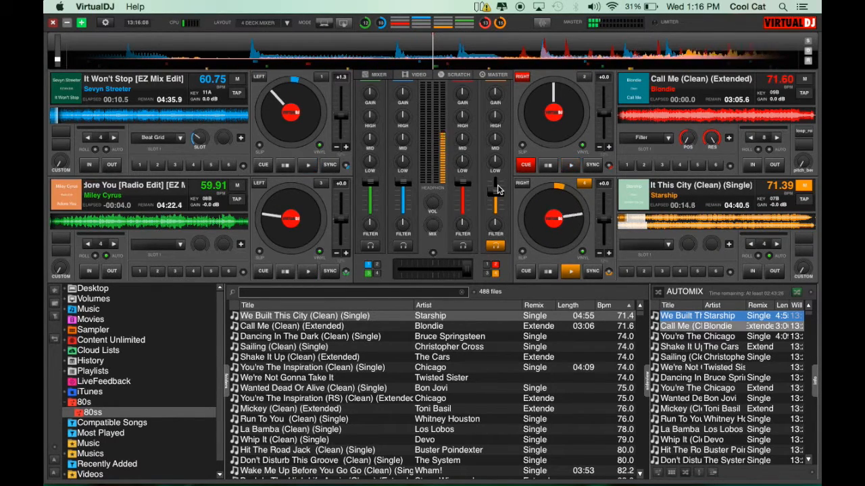
drag(498, 194, 498, 189)
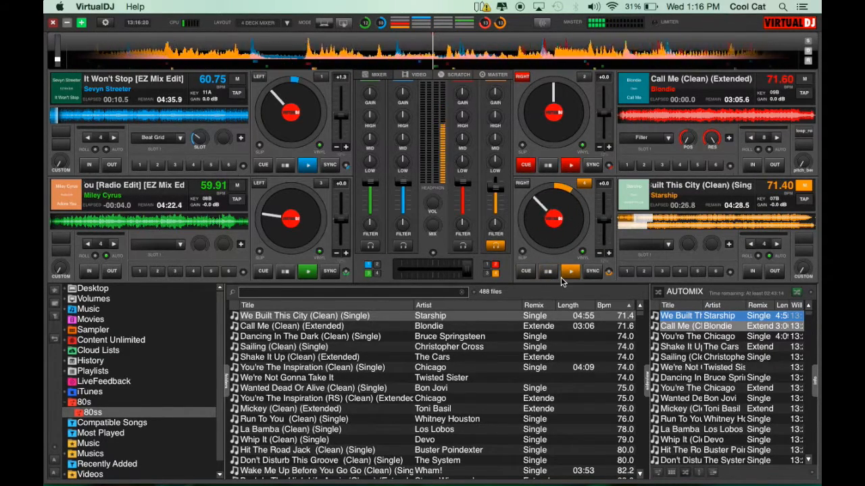
Step: Set the AutoMix type to Fade (remove intro/outro)
click(799, 292)
mouse_move(779, 333)
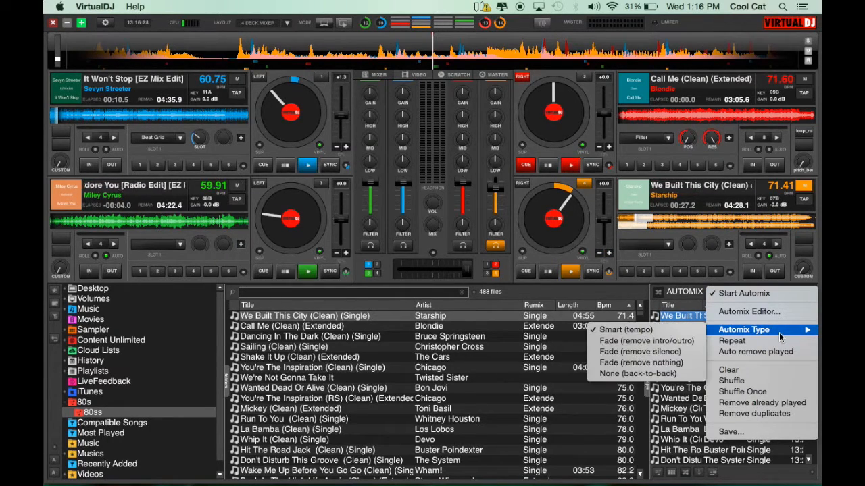
click(667, 342)
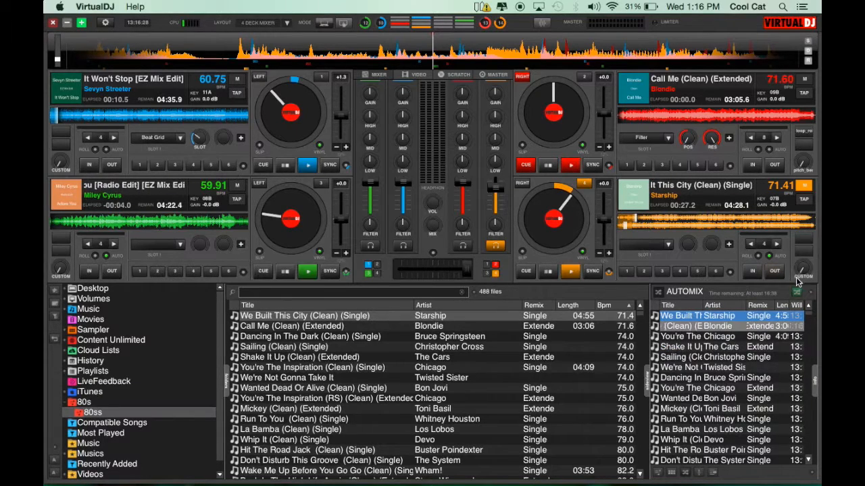
Step: Scrub within deck 4's track, then play and stop deck 4
click(797, 291)
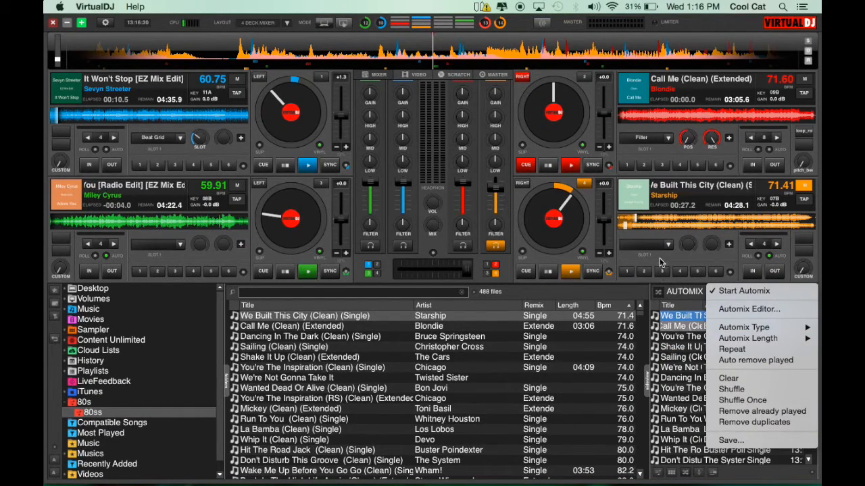
click(646, 237)
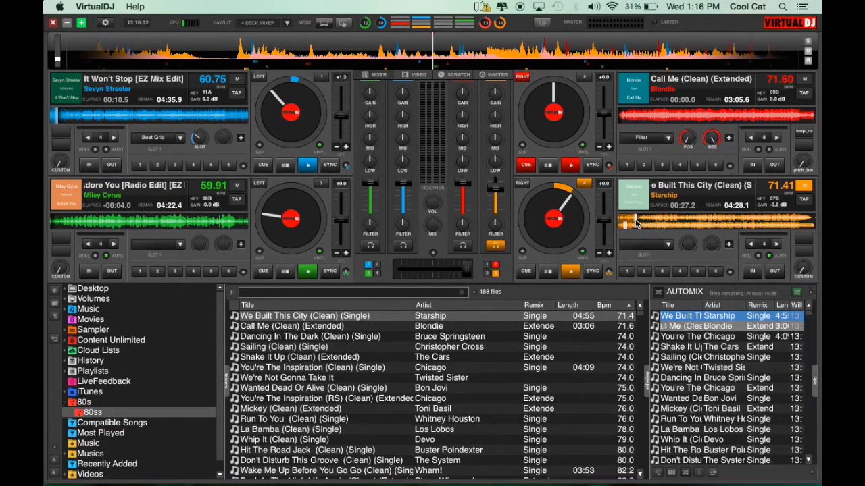
click(635, 220)
drag(631, 219, 632, 221)
click(571, 274)
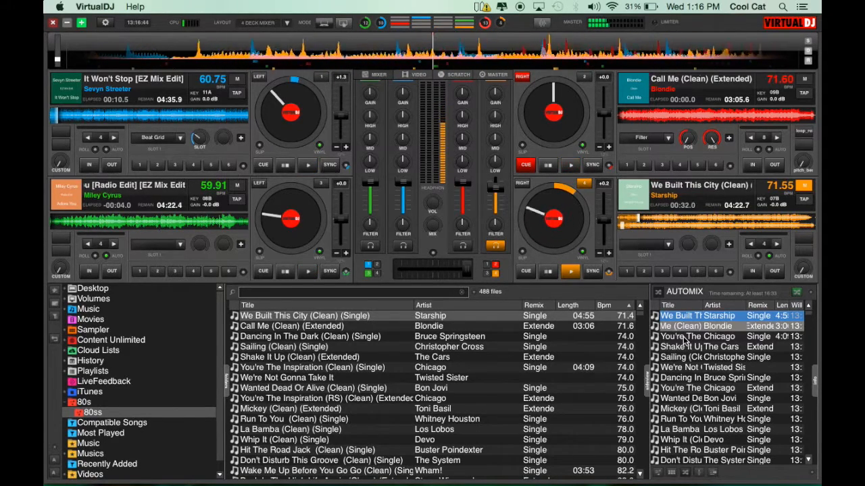
click(547, 273)
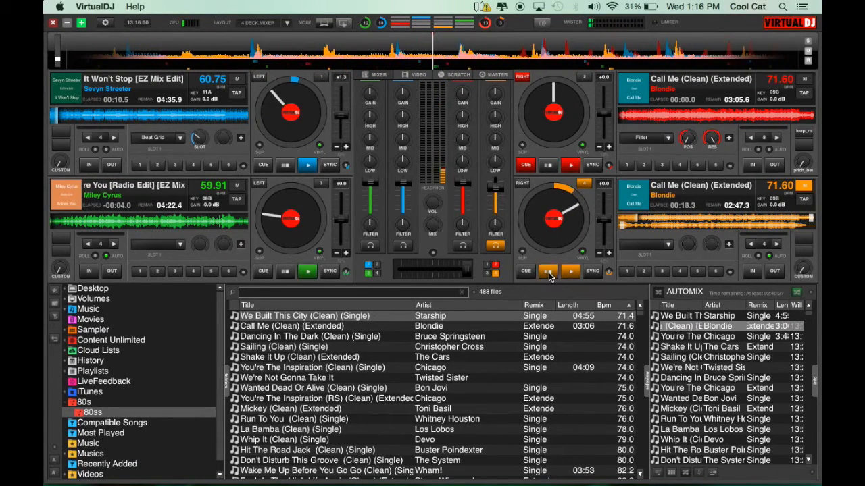
Step: Enable Auto remove played in the AutoMix options
click(809, 292)
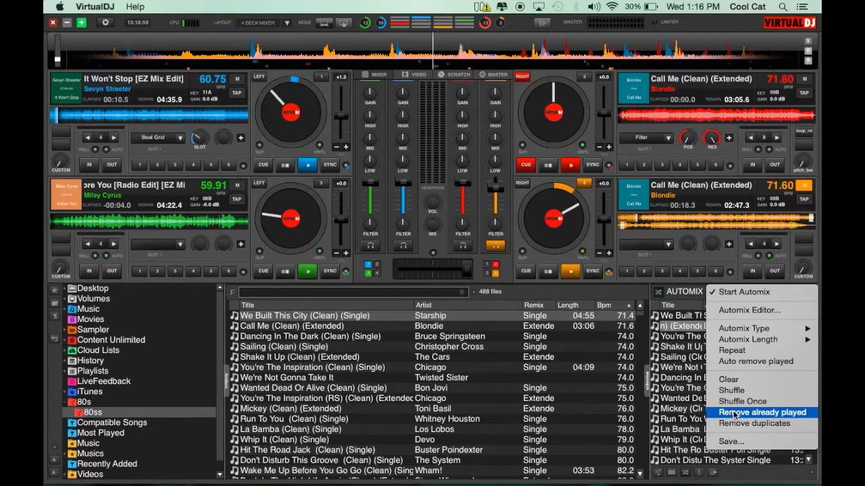
click(749, 363)
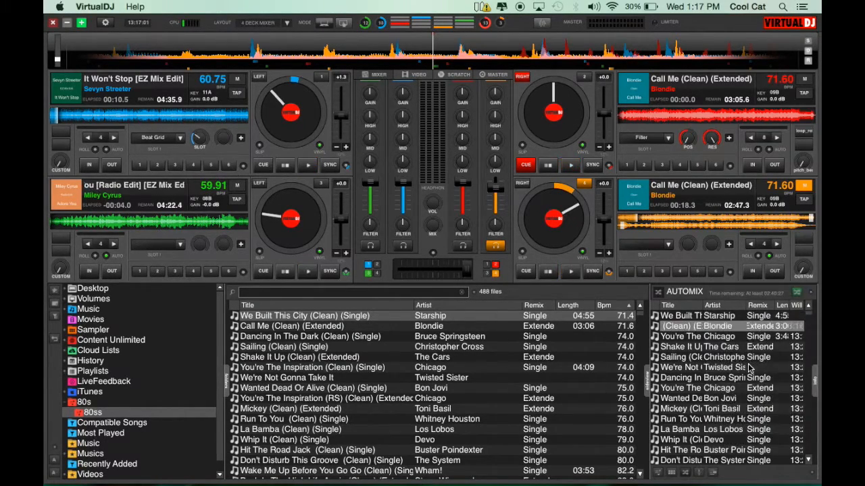
Step: Shuffle the AutoMix playlist and stop AutoMix
click(811, 296)
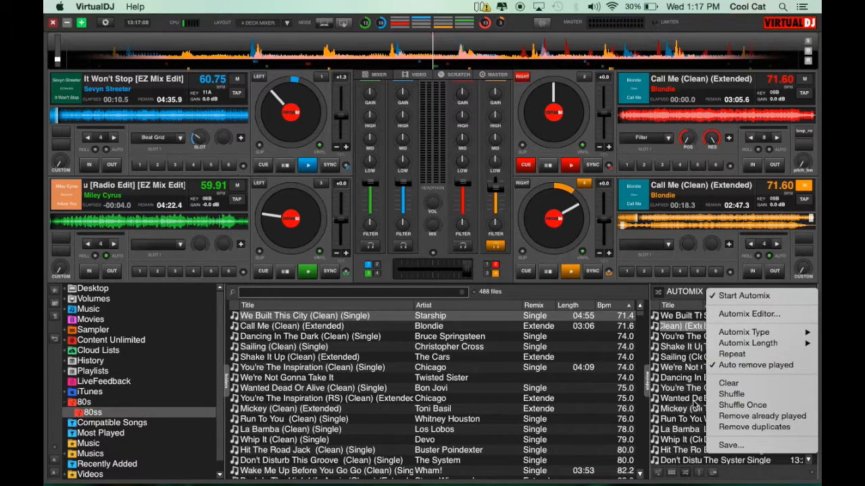
click(751, 393)
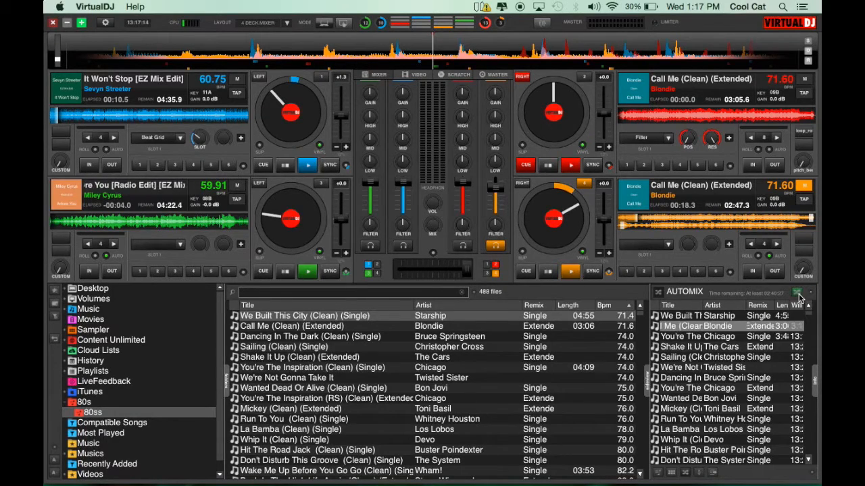
click(799, 294)
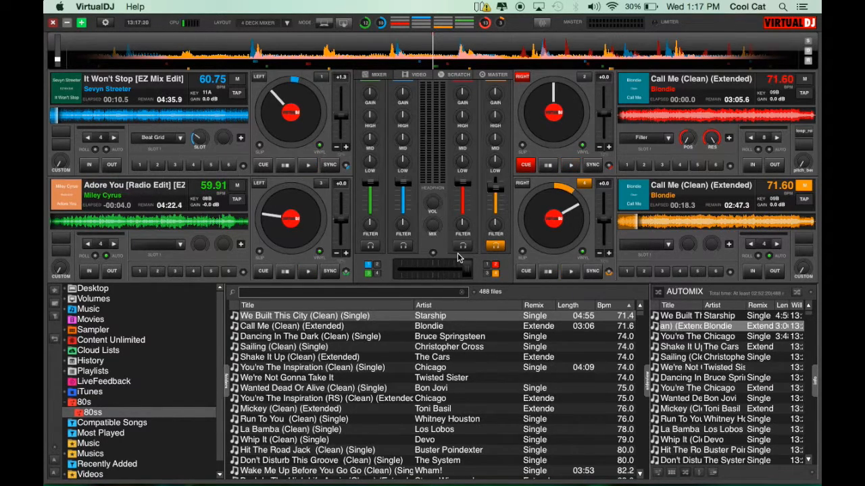
scroll(706, 391, down, 15)
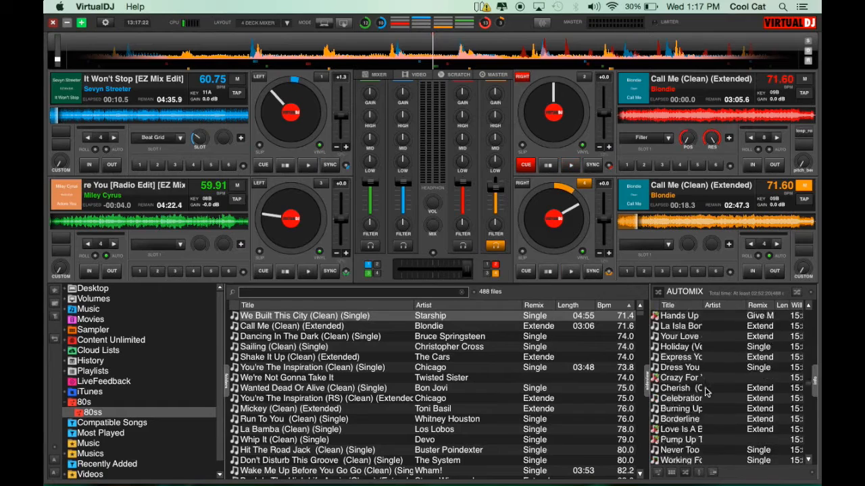
Step: Clear all tracks from the AutoMix playlist
scroll(706, 391, up, 15)
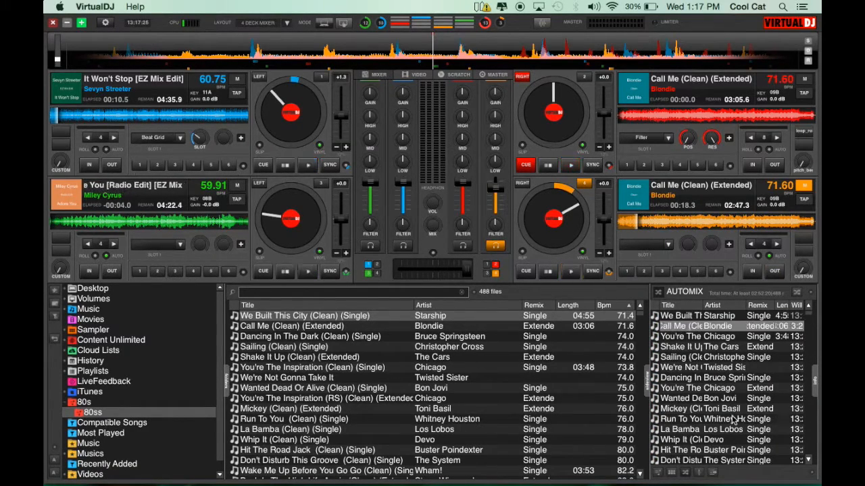
click(811, 292)
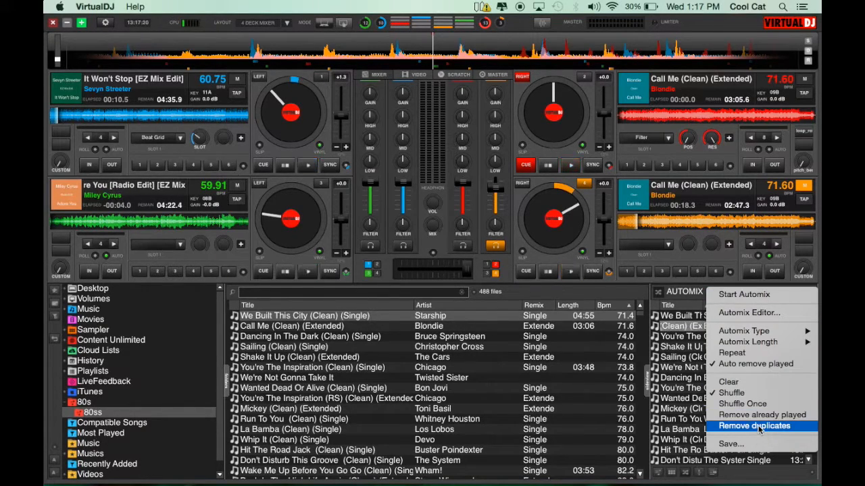
click(747, 383)
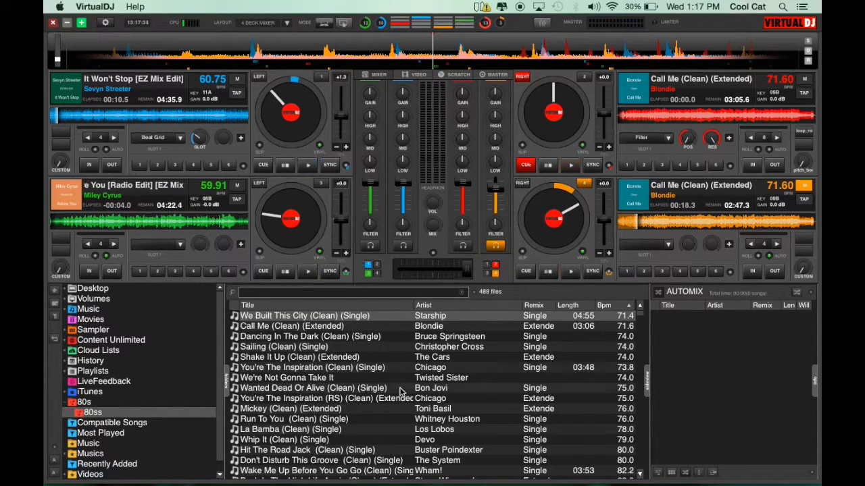
Step: Add Wanted Dead Or Alive, Whip It, and Hit The Road Jack from the 80ss folder to the AutoMix list
click(311, 389)
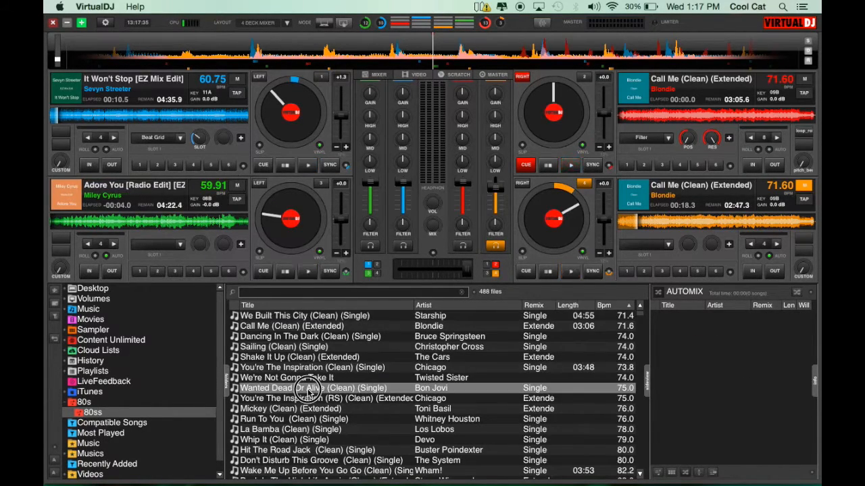
drag(316, 390, 716, 378)
drag(274, 444, 764, 338)
drag(292, 452, 750, 341)
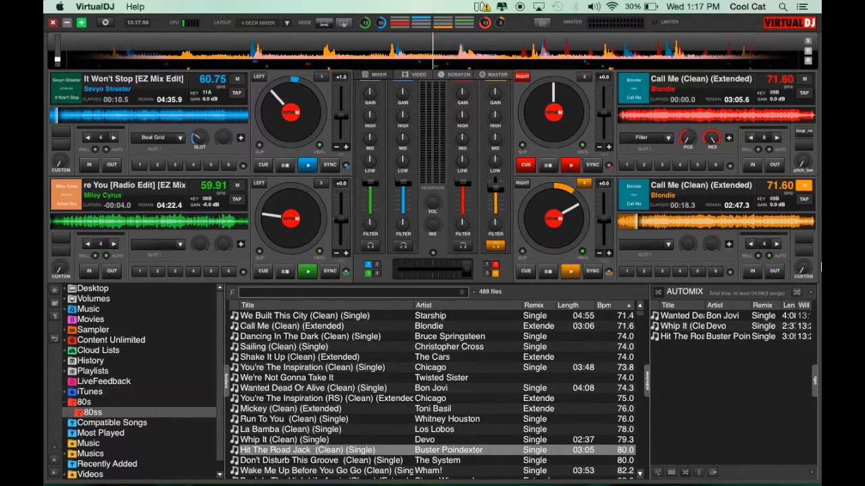
Step: Save the AutoMix list as a playlist titled 'Introductions for' followed by the couple's first names
click(811, 295)
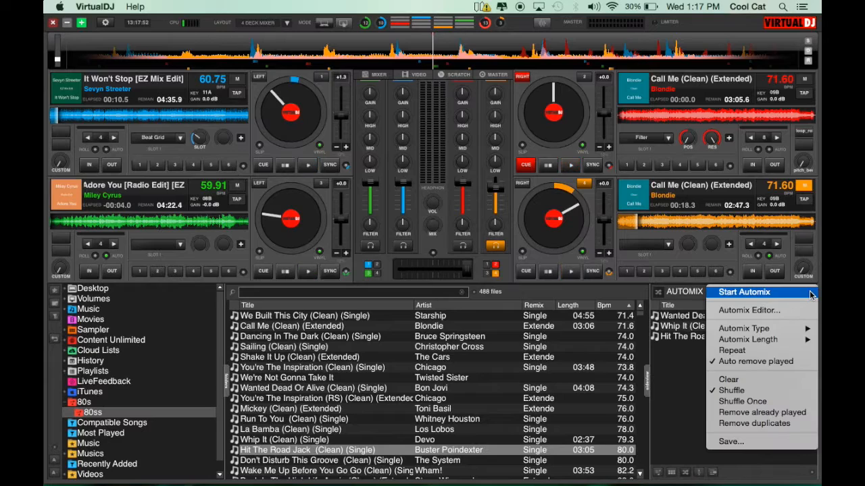
click(738, 443)
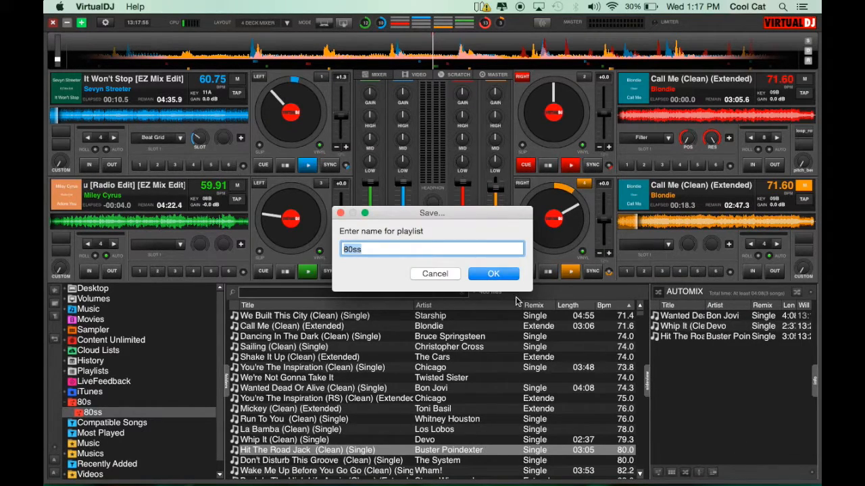
key(BackSpace)
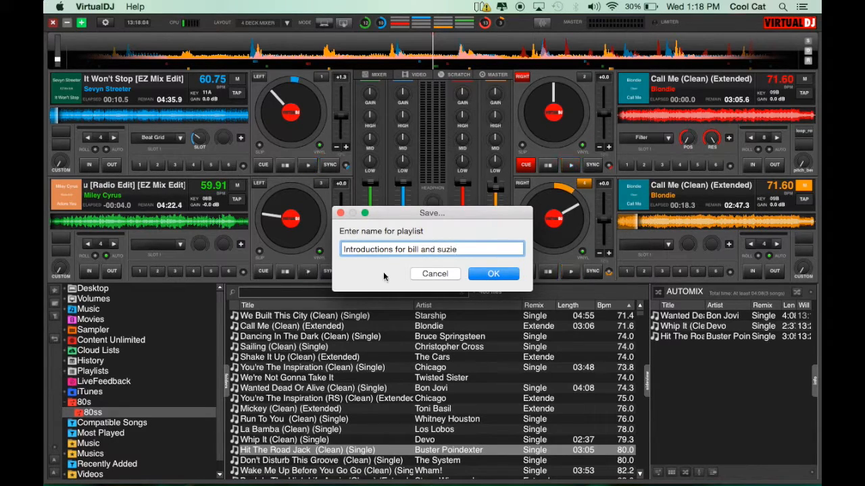
click(494, 274)
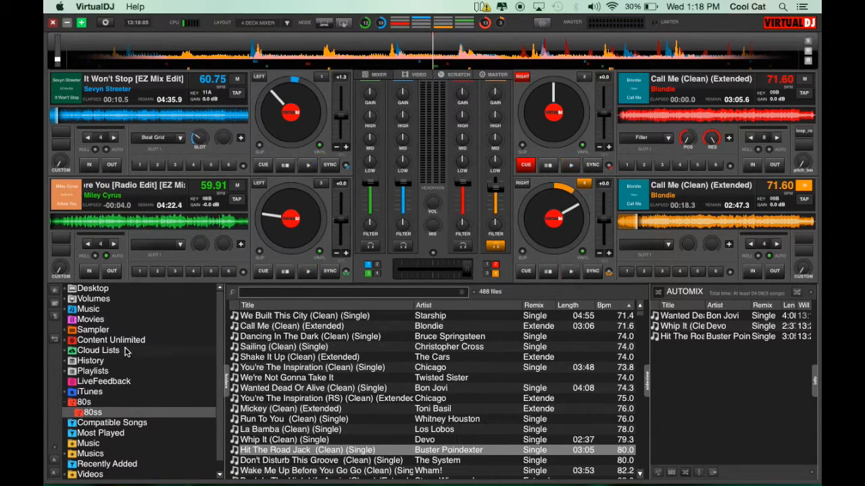
Step: Expand the Playlists folder and open the newly saved introductions playlist
scroll(94, 392, down, 1)
scroll(94, 391, up, 1)
scroll(81, 385, down, 1)
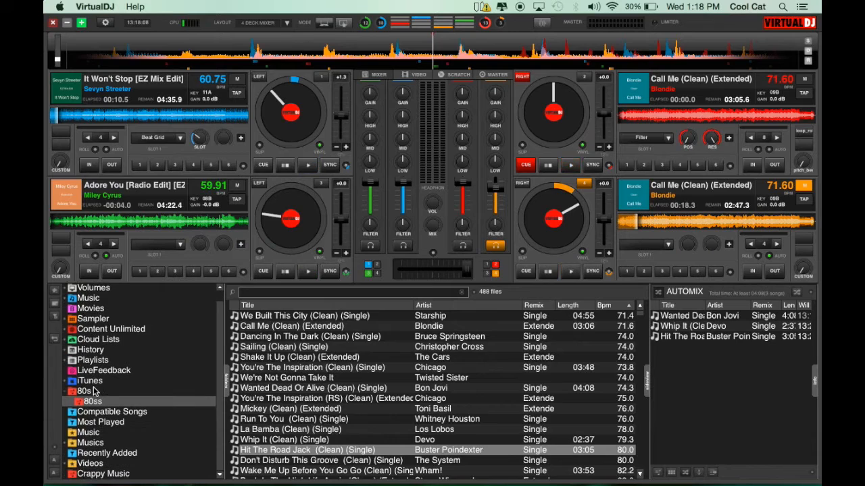
click(68, 362)
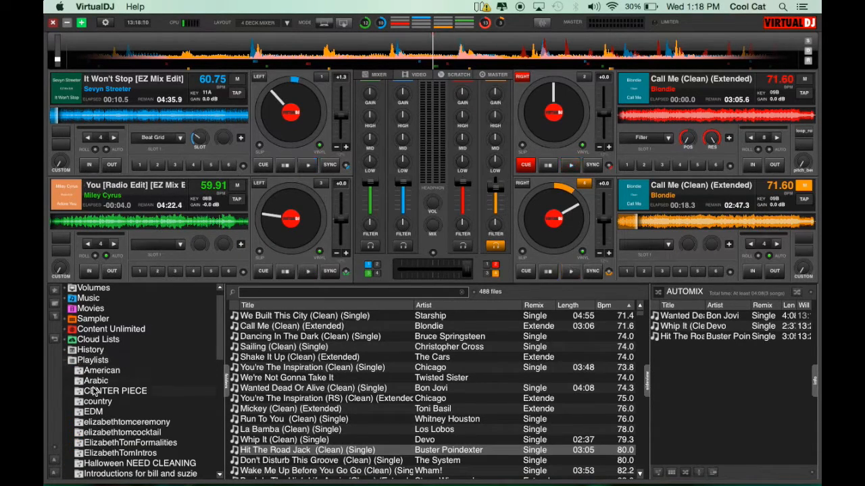
scroll(95, 389, down, 20)
scroll(95, 391, up, 10)
scroll(94, 392, up, 2)
click(121, 375)
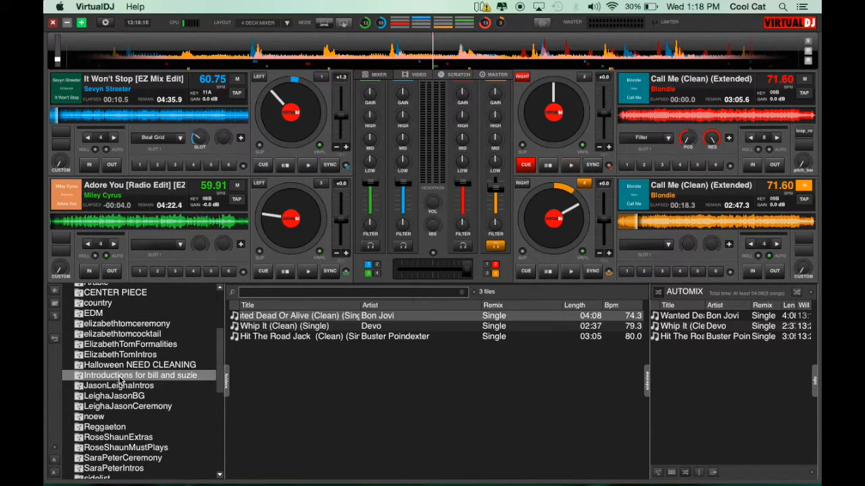
Step: Load Wanted Dead Or Alive from the saved playlist onto deck 1
drag(304, 315, 203, 84)
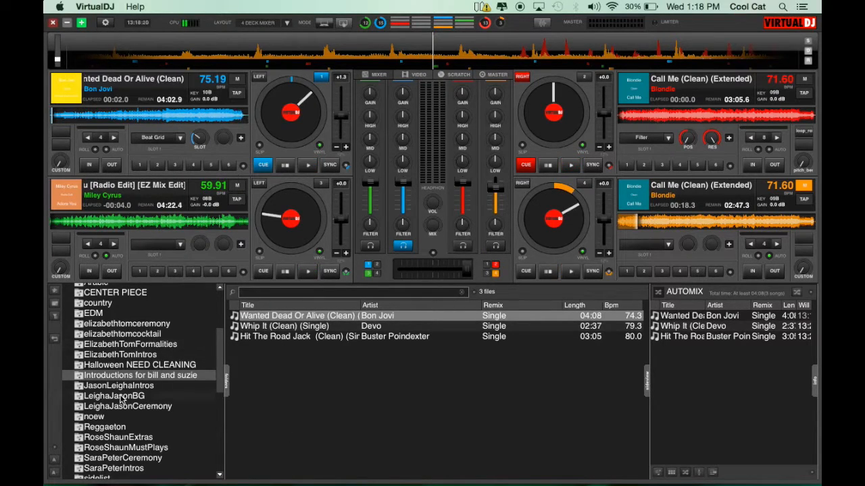
scroll(122, 399, up, 5)
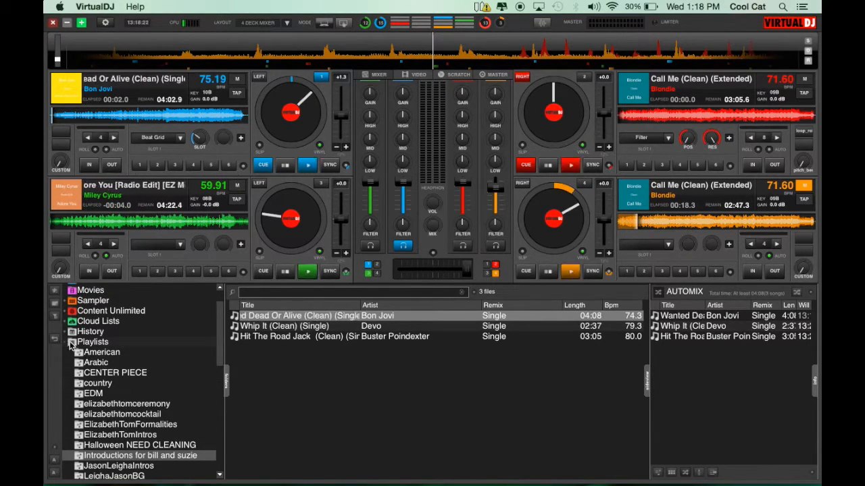
Step: Collapse the Playlists folder in the browser tree
click(72, 344)
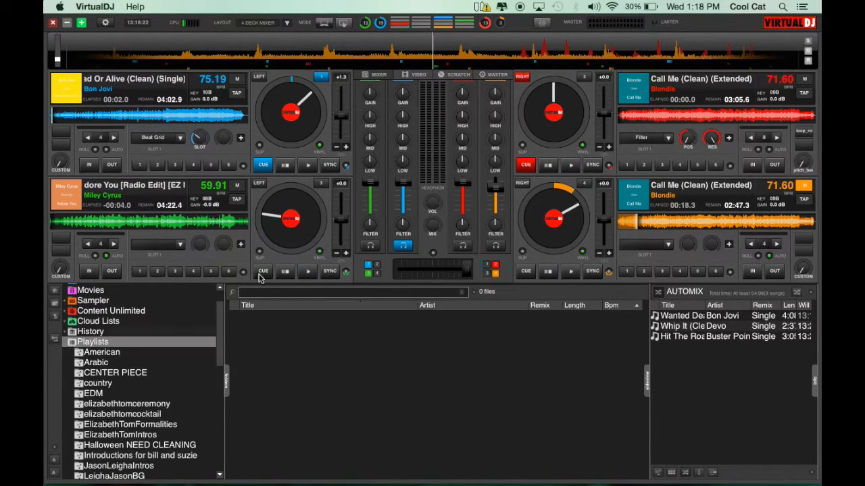
click(811, 296)
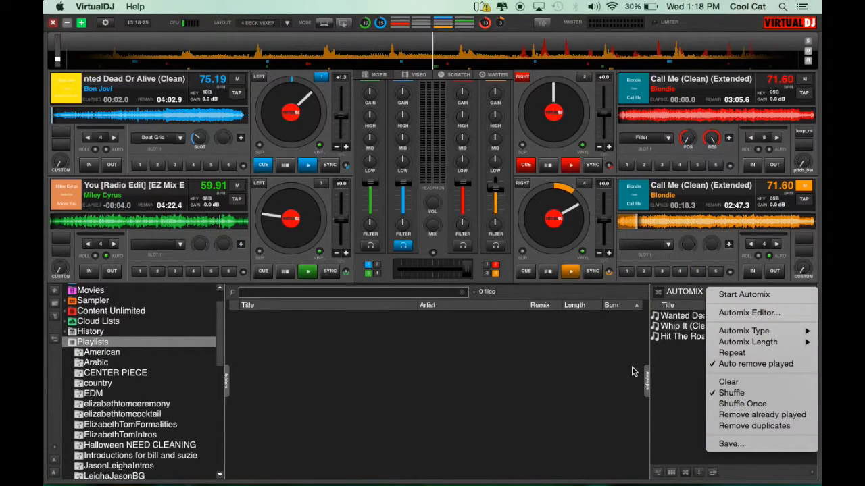
click(67, 343)
click(66, 342)
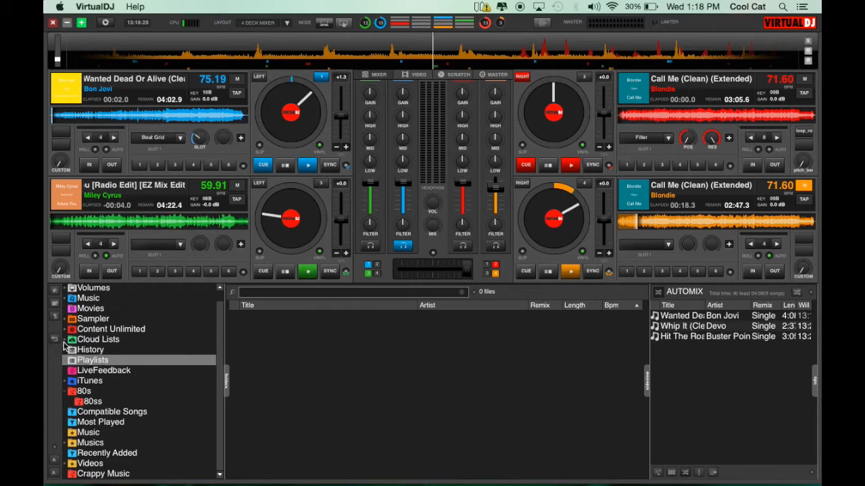
Step: Switch the side panel to the Sidelist and add Wanted Dead Or Alive from the 80ss folder to it
click(657, 472)
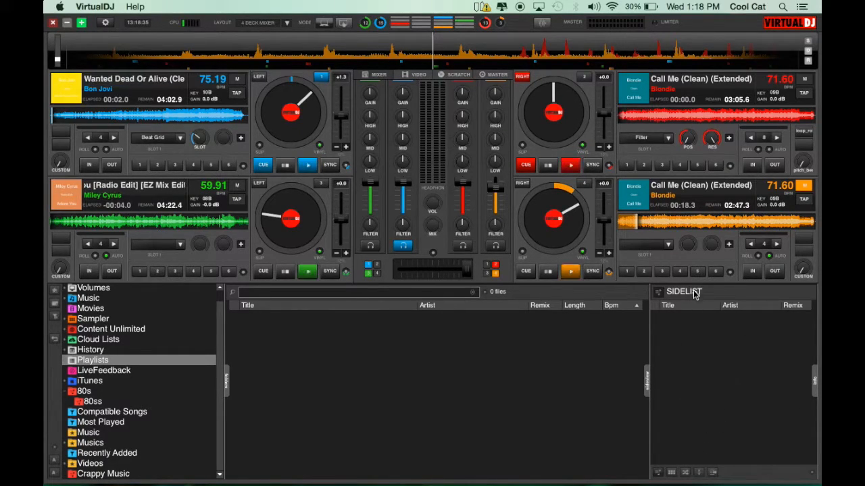
click(93, 401)
drag(311, 388, 776, 327)
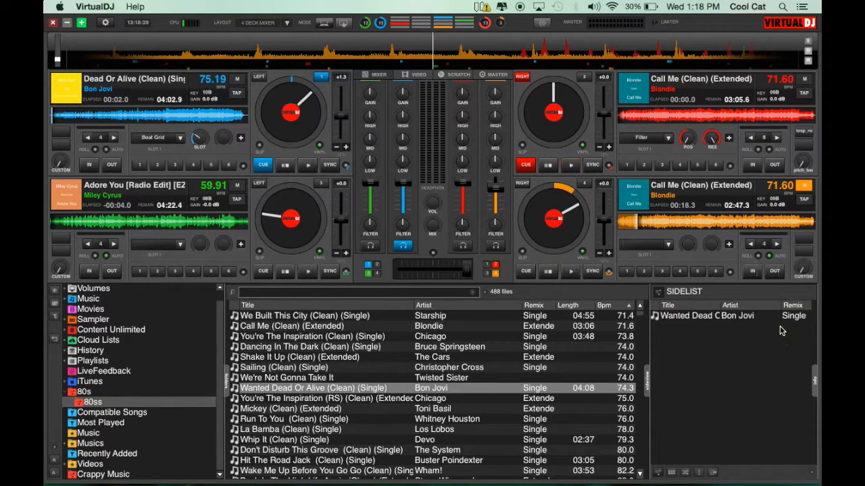
Step: Load the sidelist's Wanted Dead Or Alive onto deck 2 and onto deck 4
double_click(678, 316)
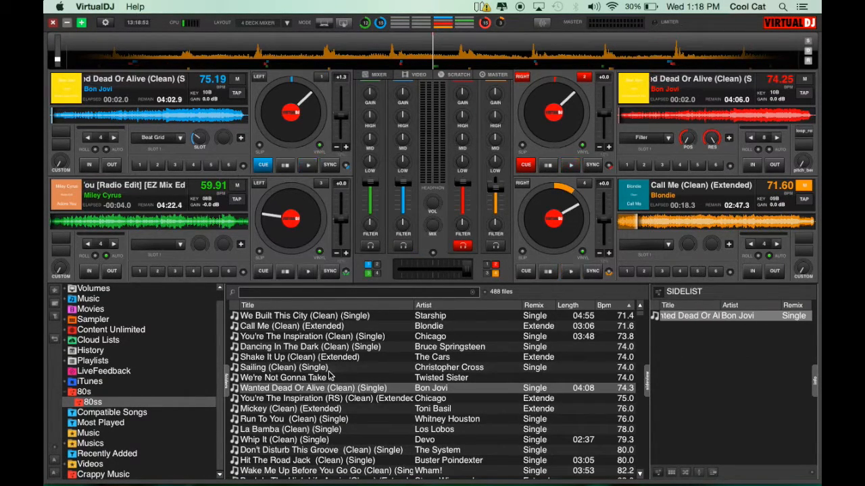
scroll(330, 376, down, 15)
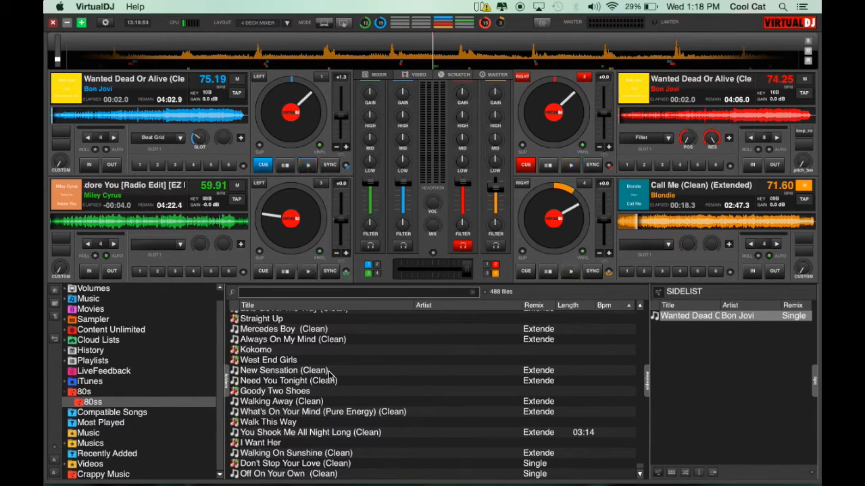
scroll(330, 375, up, 15)
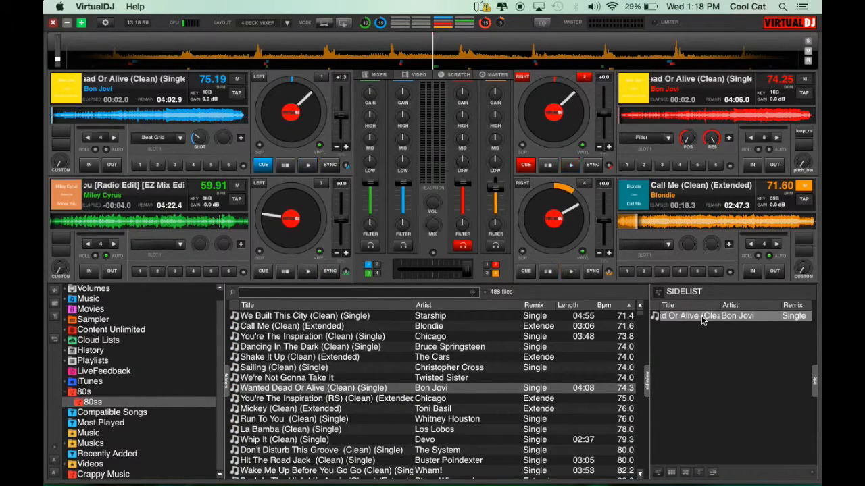
drag(683, 315, 172, 132)
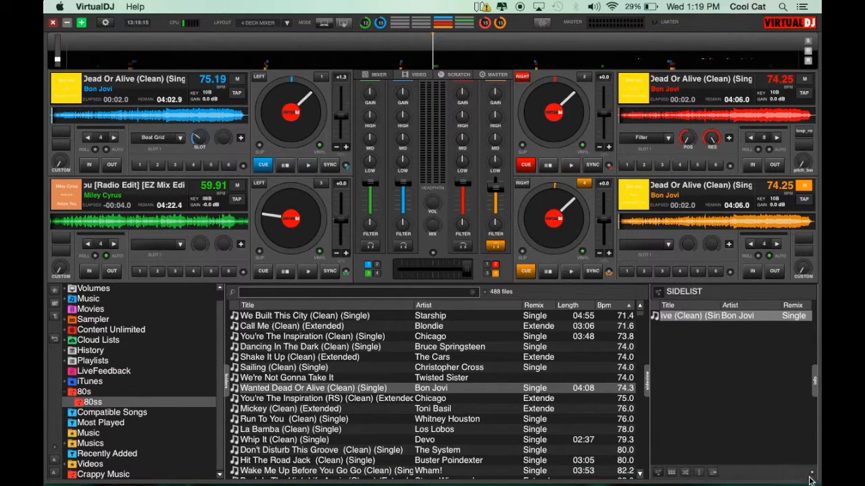
Step: Show the sampler pads in the side panel and switch the layout to 2 decks
click(672, 474)
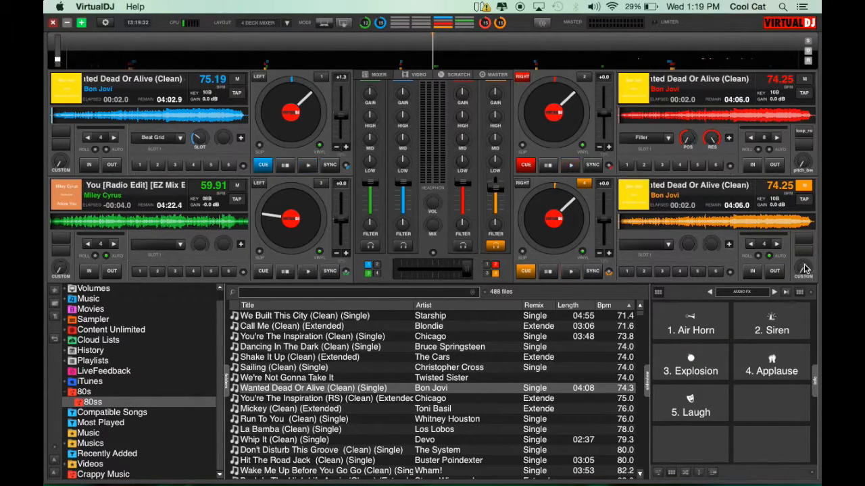
click(288, 26)
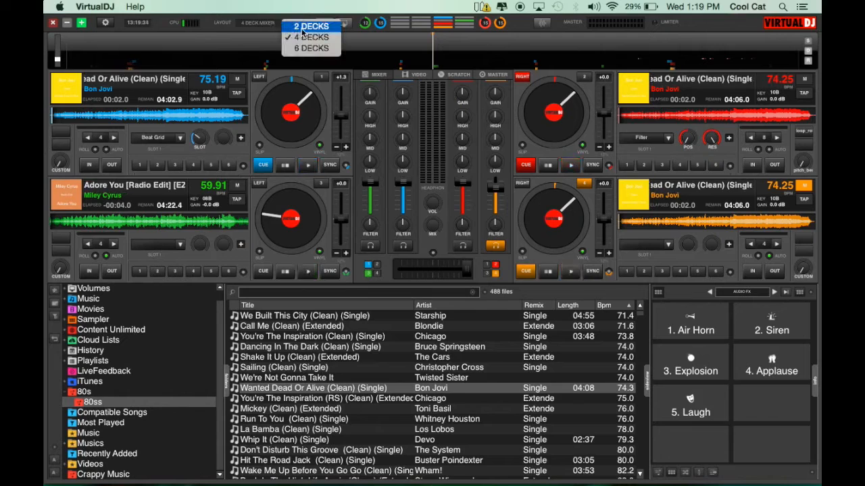
click(290, 27)
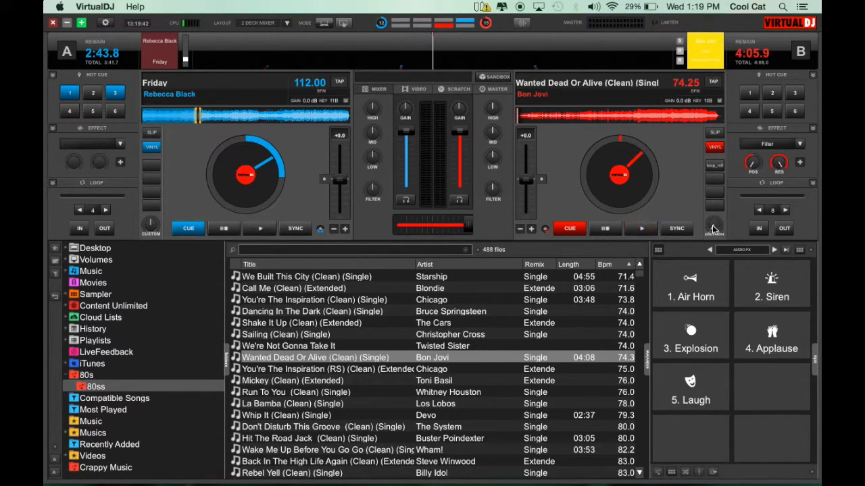
Step: Trigger the Air Horn and Applause sampler pads
click(691, 279)
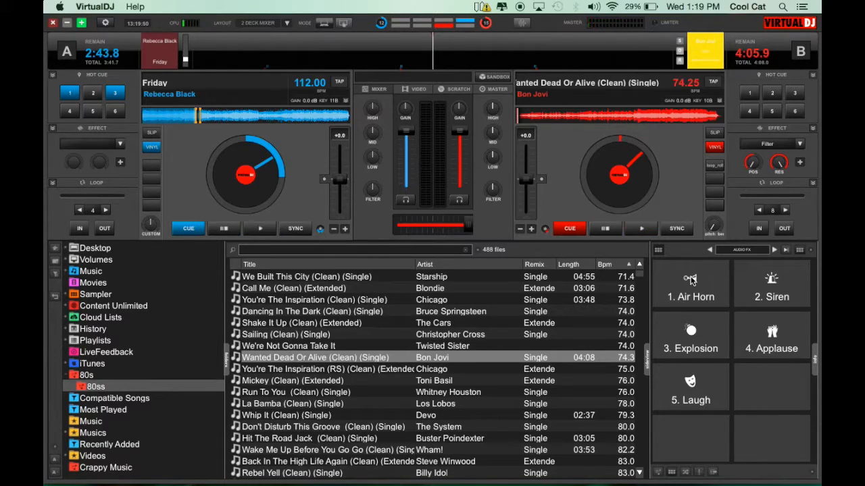
click(750, 356)
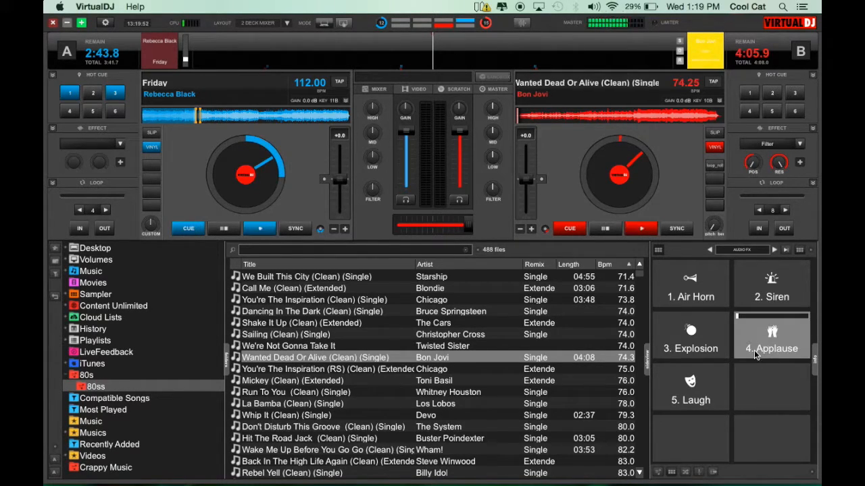
click(754, 354)
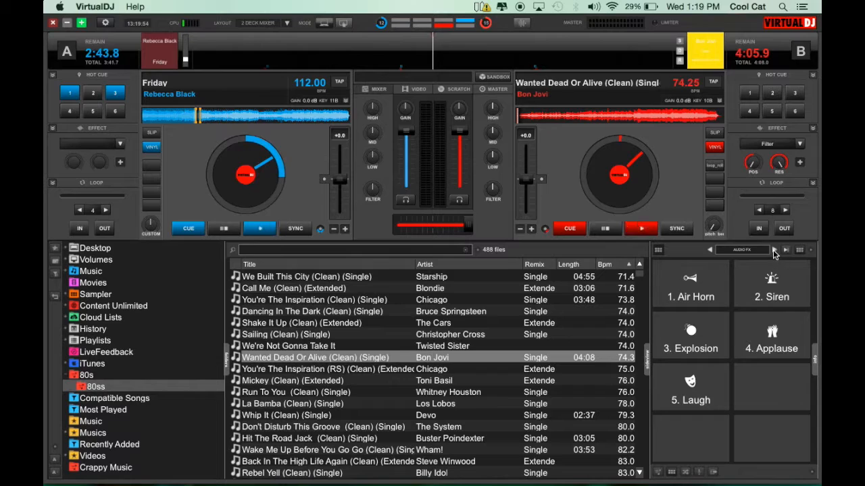
Step: Switch the sampler bank to Instruments and trigger the Kick pad
click(774, 250)
click(773, 250)
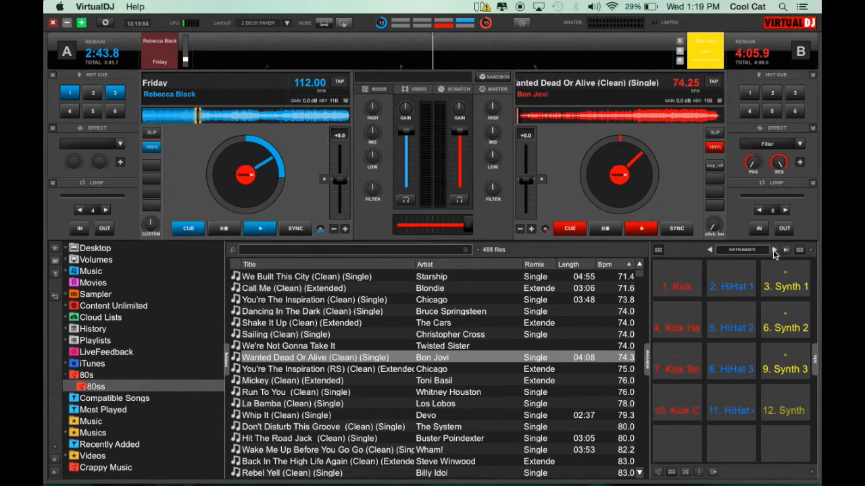
click(677, 282)
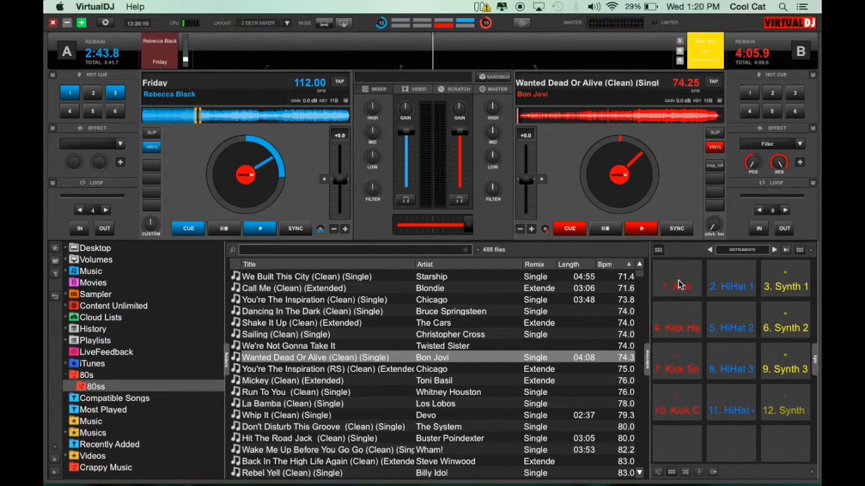
Step: Load Dancing In The Dark onto deck B and start playing it
click(288, 361)
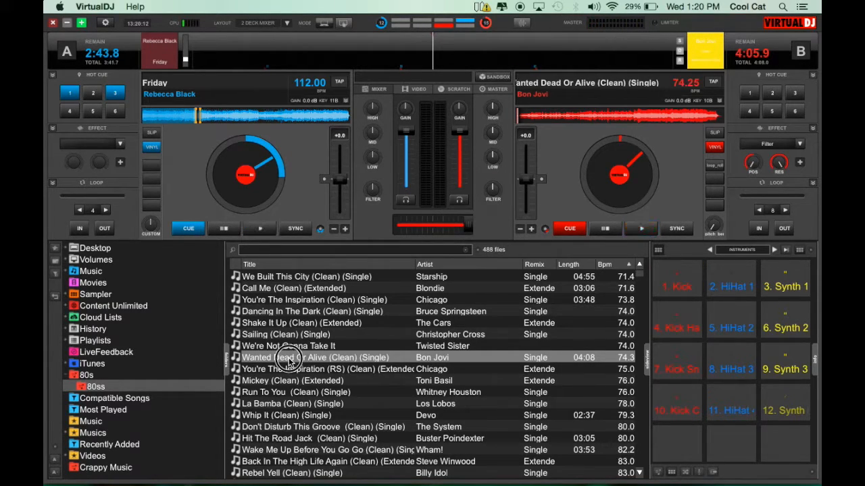
drag(297, 323, 609, 118)
drag(328, 313, 637, 122)
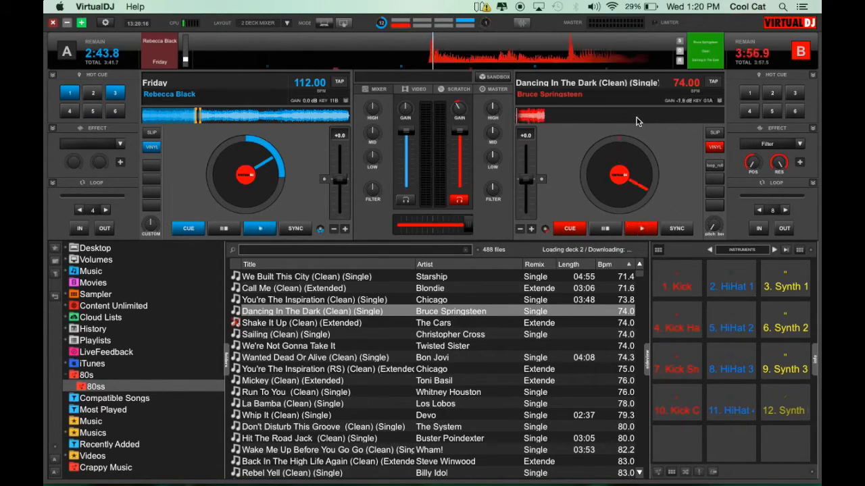
click(643, 230)
Step: Lower deck B's volume fader and trigger the Kick sampler pad over the track
drag(459, 132, 459, 166)
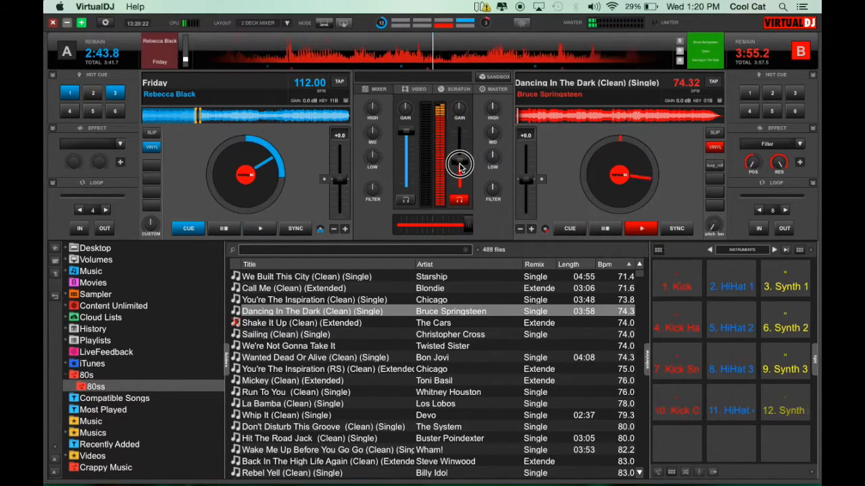
click(684, 277)
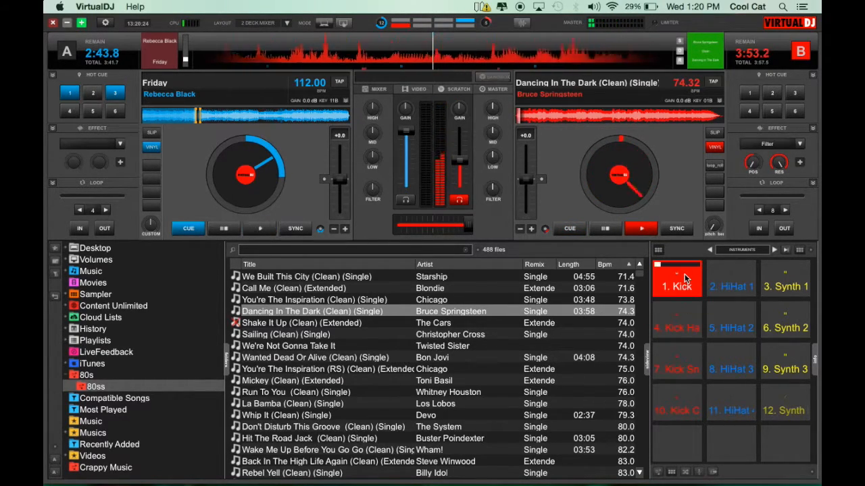
Step: Lower deck B's volume fader further and trigger the Kick sampler pad again
mouse_move(458, 158)
mouse_down()
mouse_move(457, 178)
mouse_move(451, 128)
mouse_move(446, 169)
mouse_move(448, 106)
mouse_move(450, 248)
mouse_move(448, 42)
mouse_move(497, 154)
mouse_move(439, 256)
mouse_move(461, 162)
mouse_move(460, 171)
mouse_up()
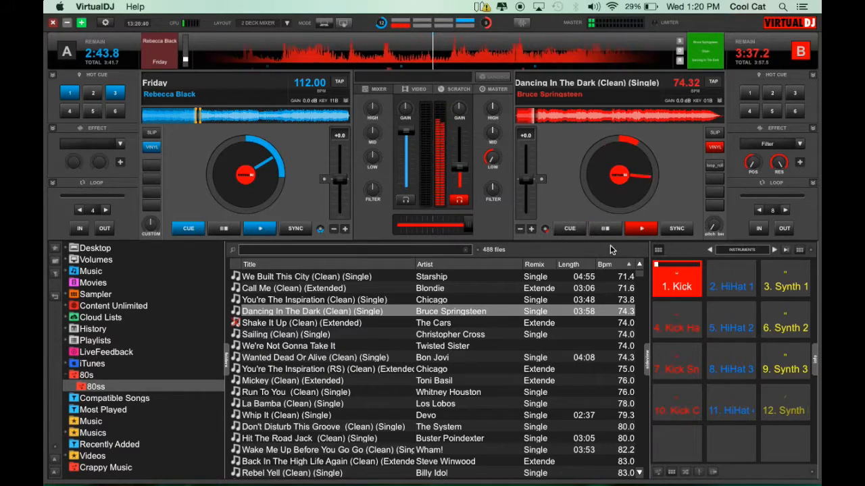
click(612, 230)
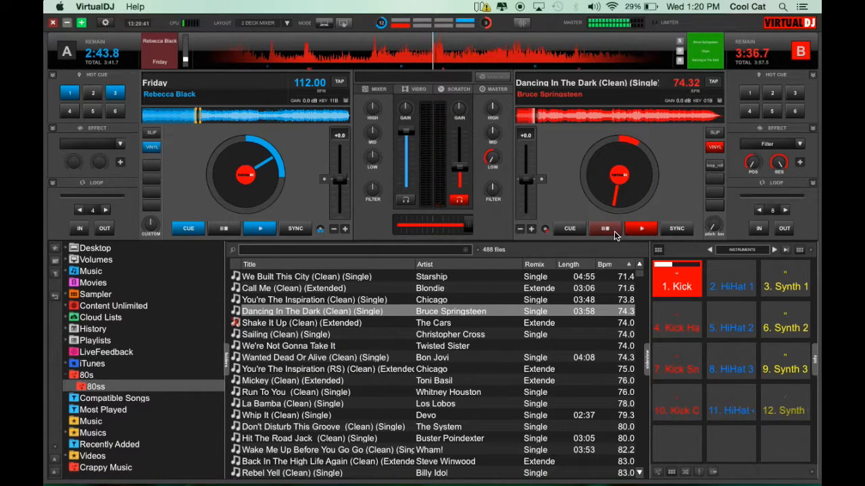
click(685, 295)
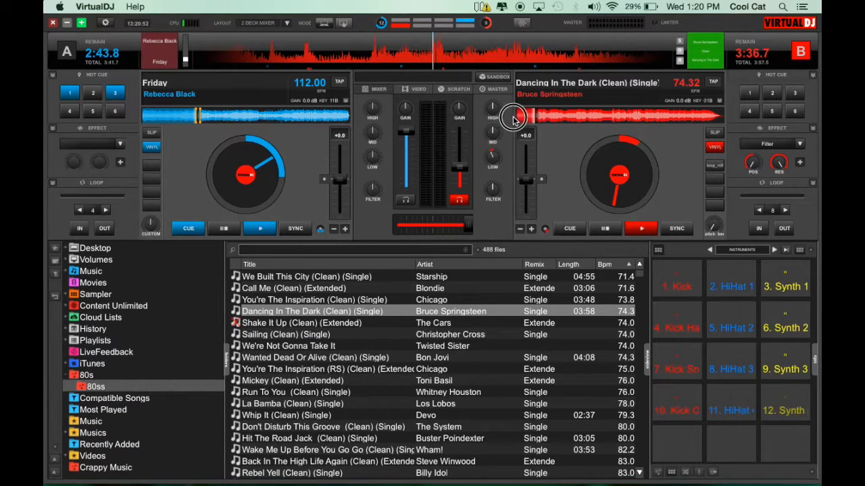
Step: Trigger the Synth 3 sampler pad over deck B's track, raising deck B's volume fader between hits
click(640, 229)
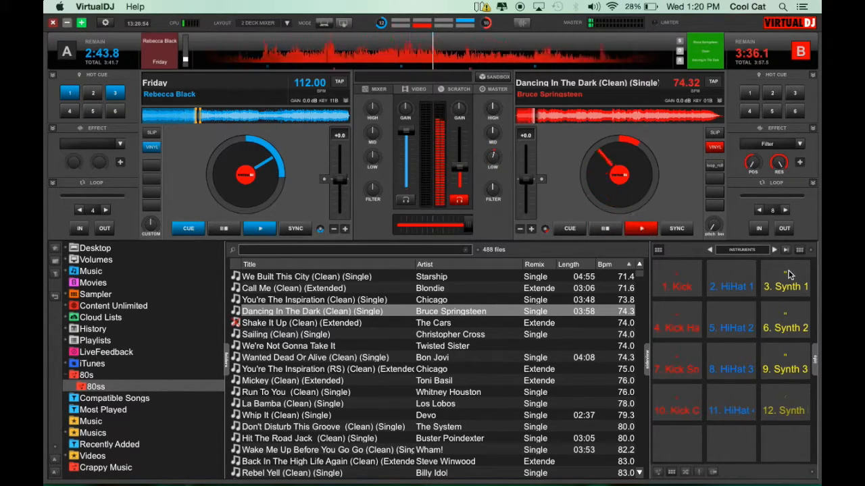
click(789, 275)
click(639, 232)
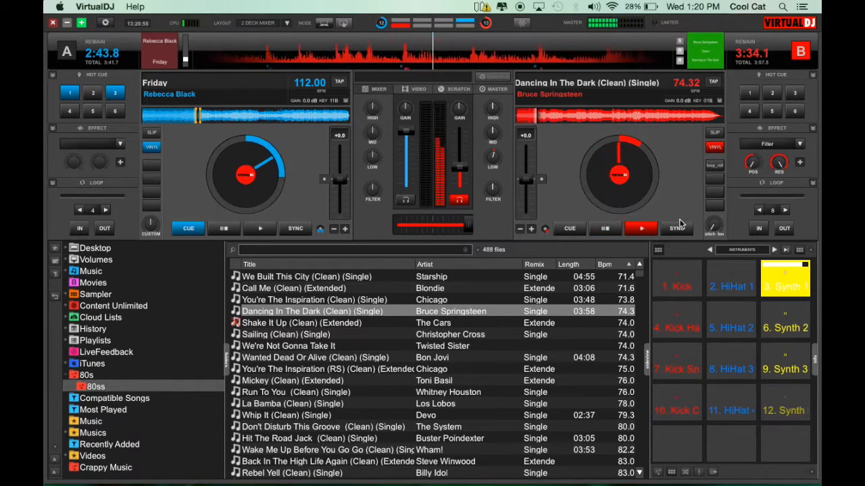
drag(460, 167, 455, 126)
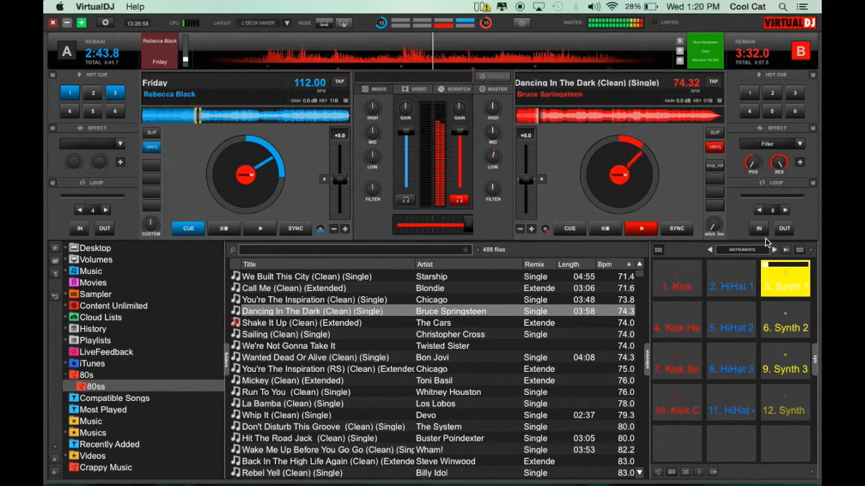
click(788, 276)
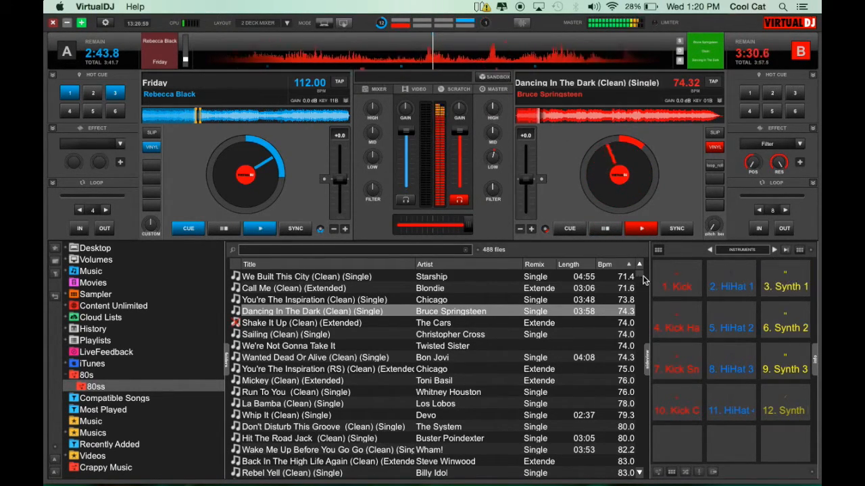
Step: Pause deck B and step the sampler bank forward to Audio FX
click(606, 227)
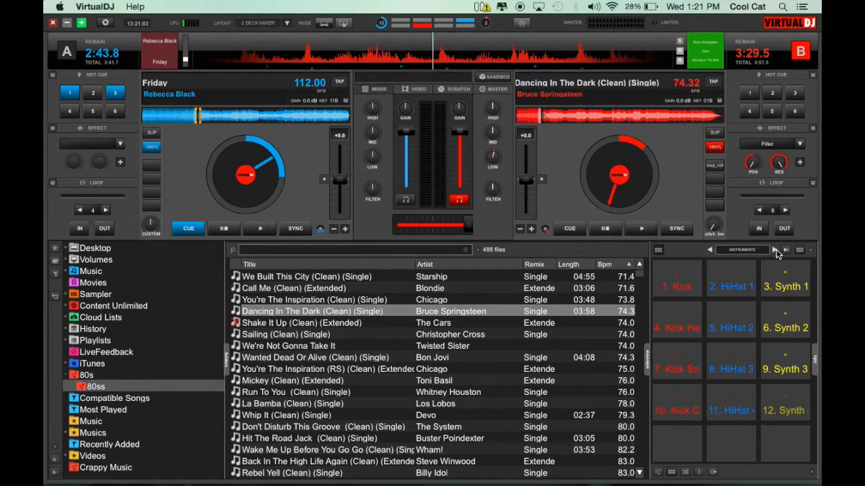
click(775, 250)
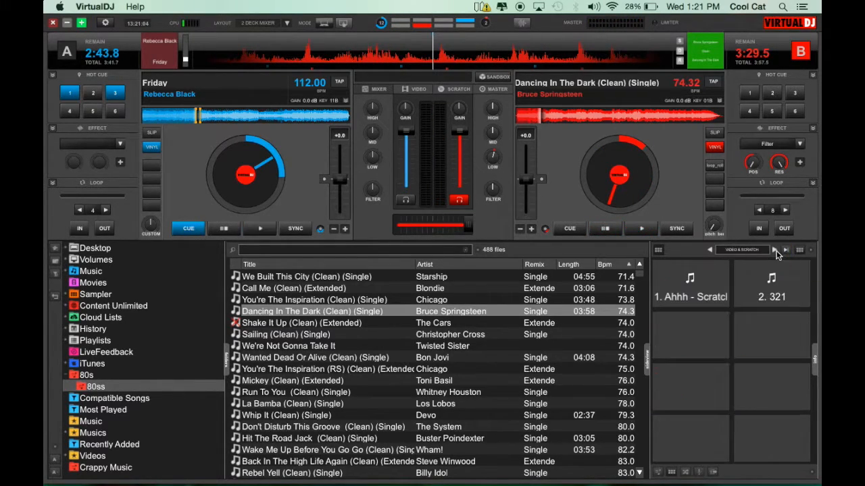
click(774, 250)
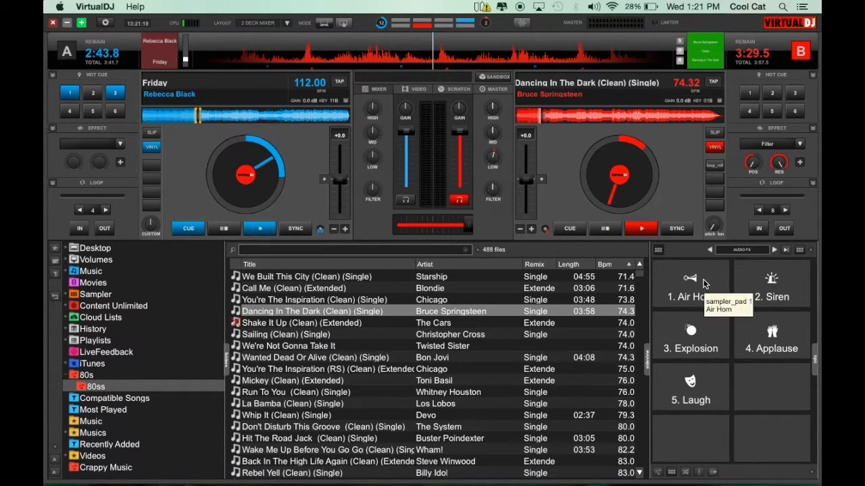
Step: Play deck B, trigger the Air Horn pad over it, and stop the deck
click(642, 231)
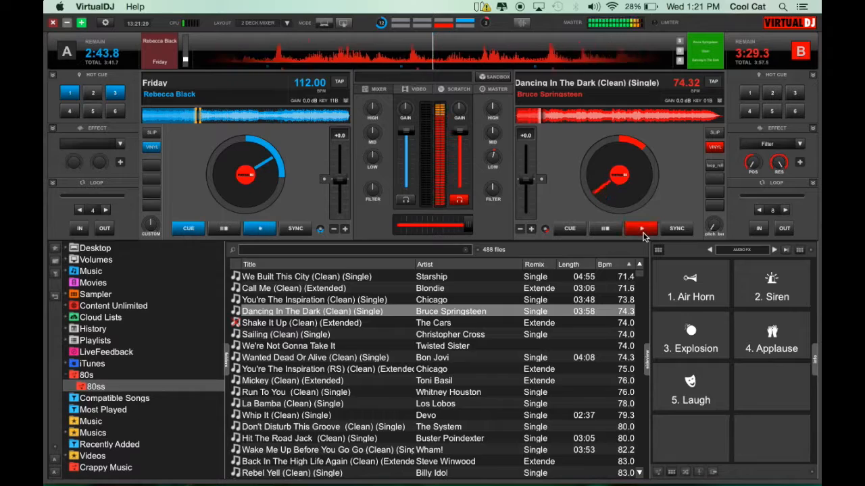
click(684, 295)
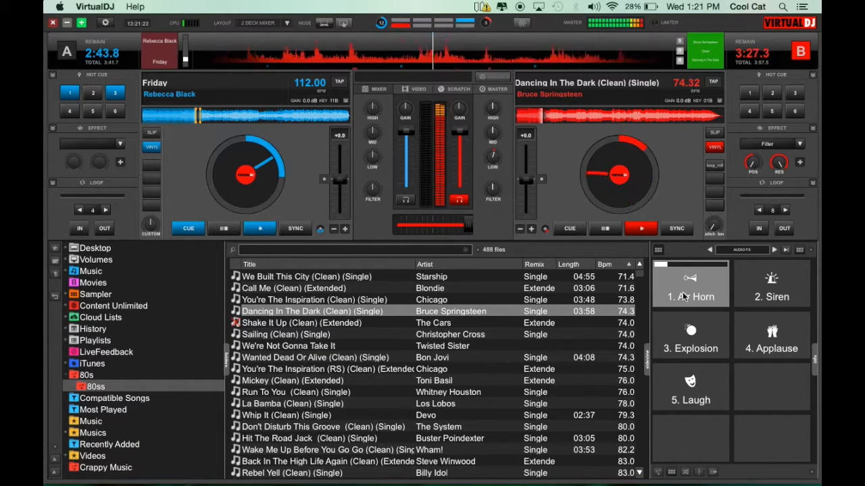
click(595, 231)
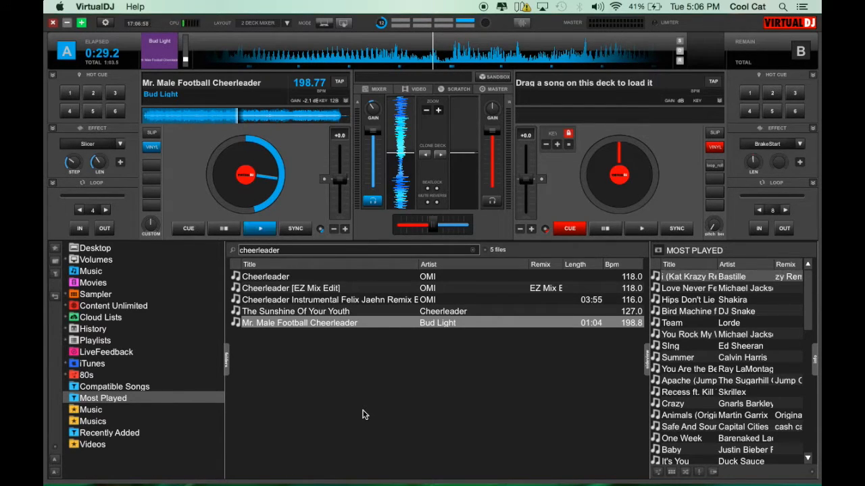
Step: Load The Sunshine Of Your Youth from the cheerleader search results onto deck A
drag(315, 314, 241, 142)
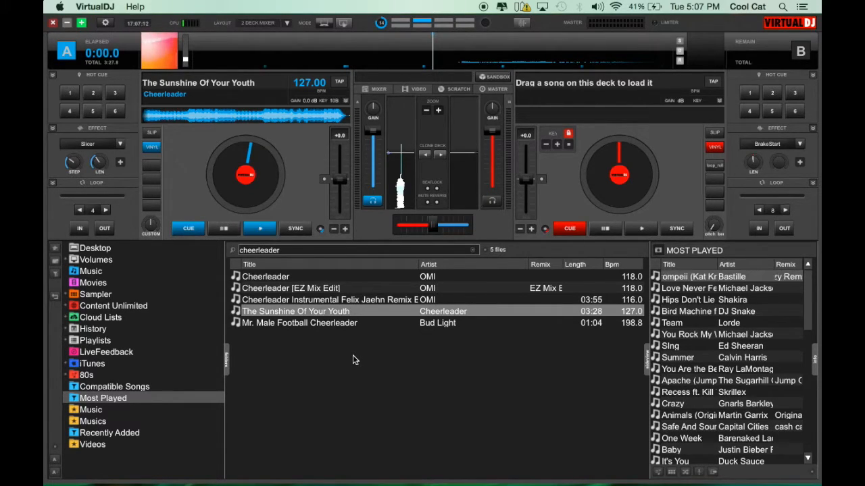
Step: Remove missing files from the search database via the browser options
click(57, 452)
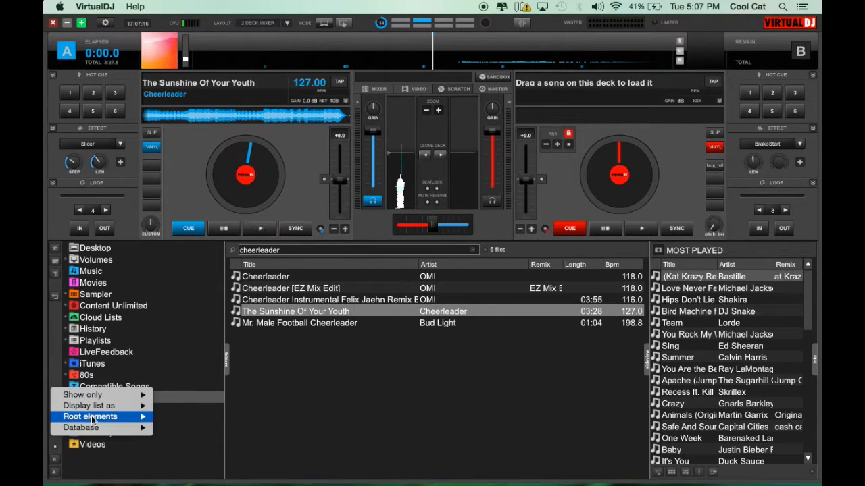
mouse_move(92, 425)
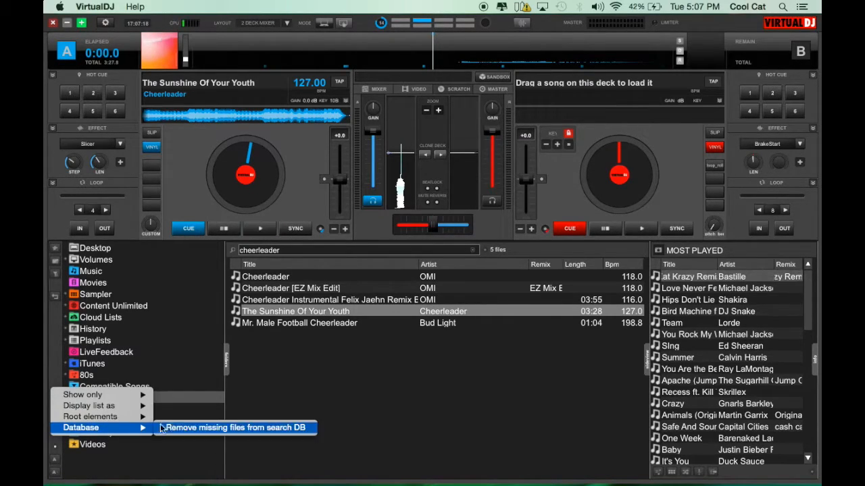
click(225, 430)
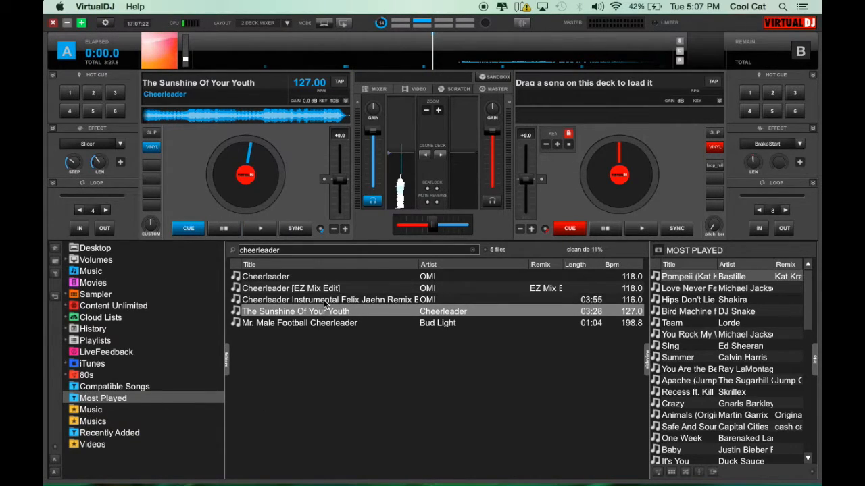
Step: Hide the Playlists root element from the folder list, then show it again
click(56, 453)
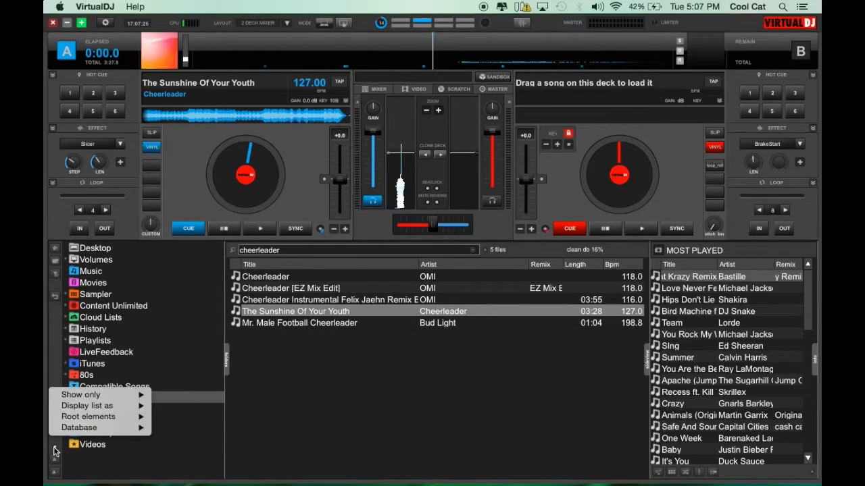
mouse_move(80, 428)
mouse_move(101, 417)
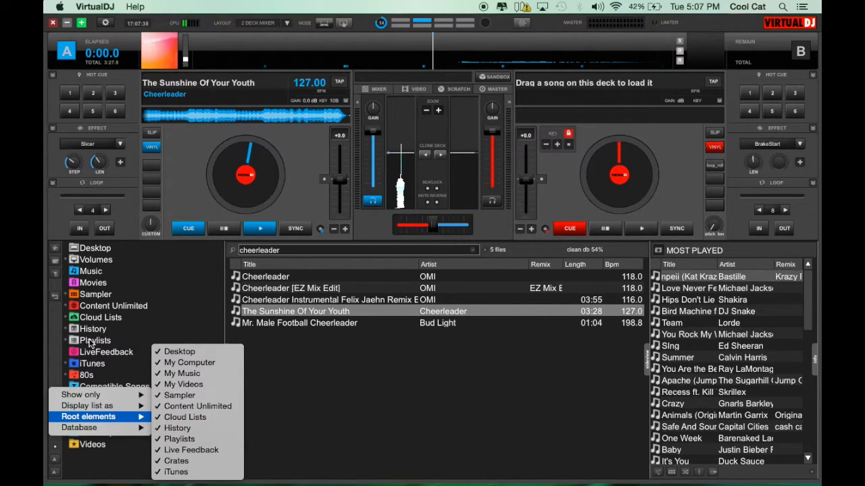
click(190, 439)
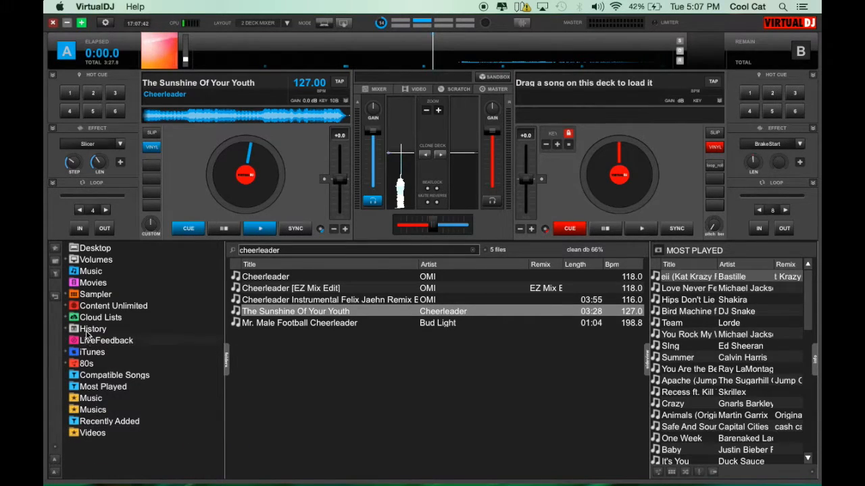
click(55, 448)
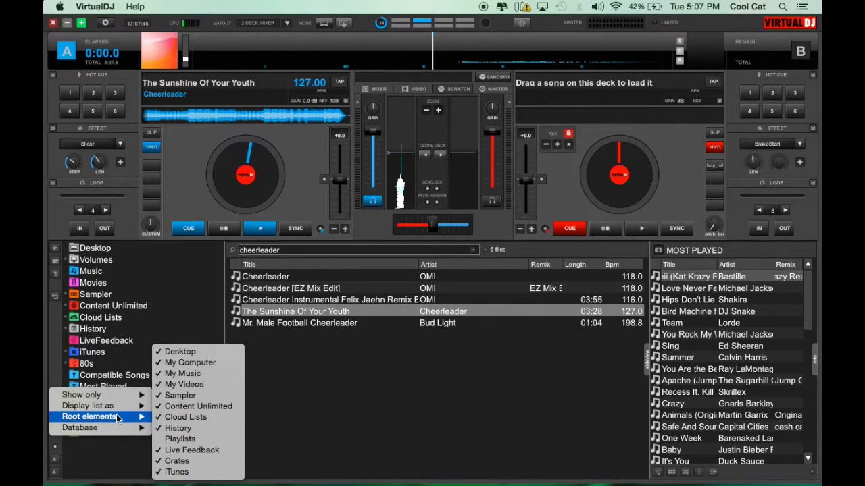
click(189, 439)
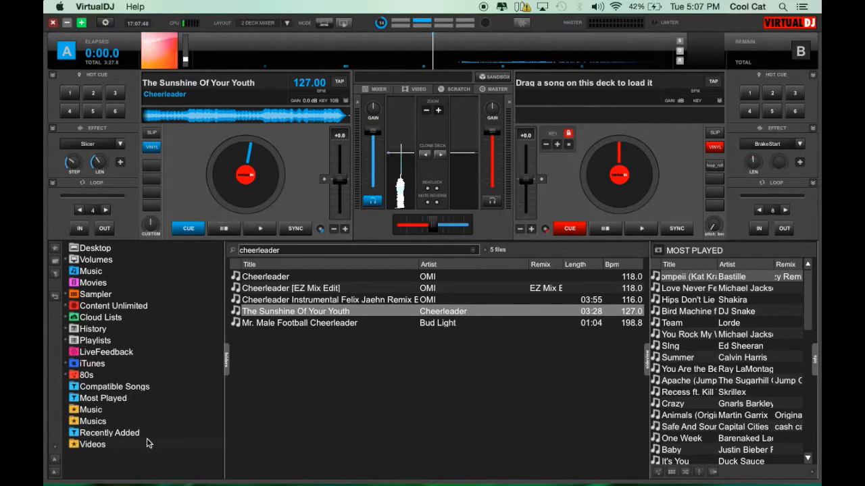
Step: Switch the browser display to grid view, then back to list view
click(55, 448)
mouse_move(109, 418)
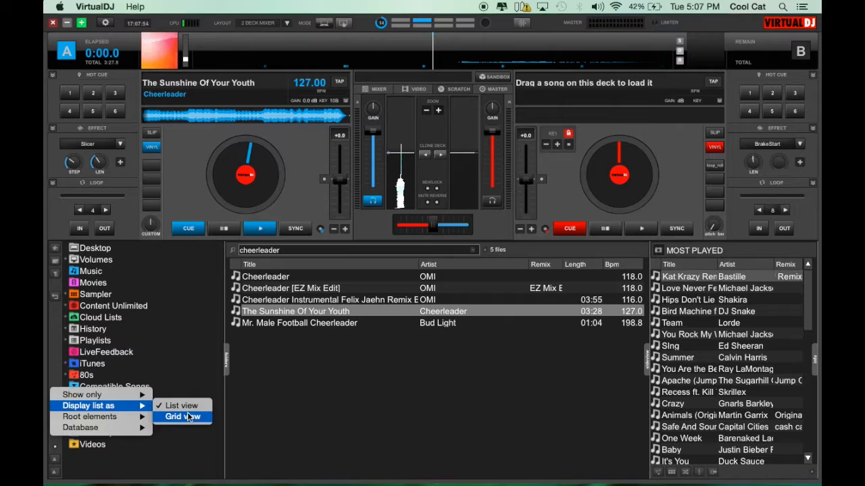
click(188, 417)
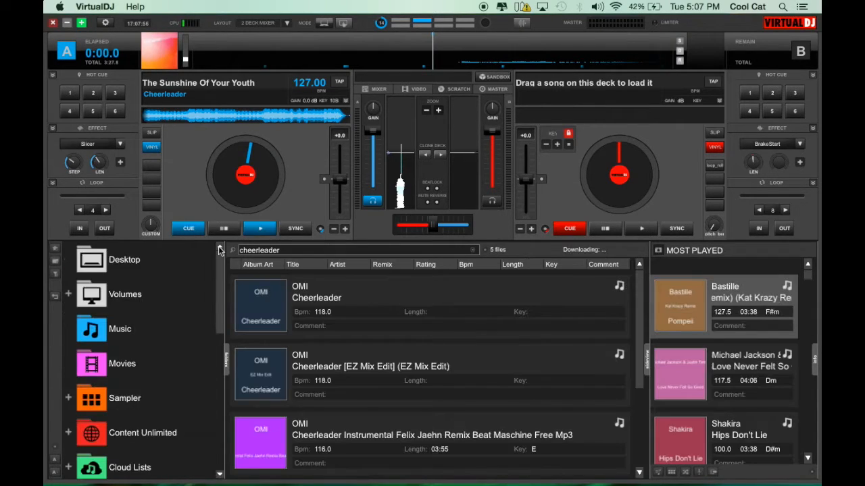
click(55, 451)
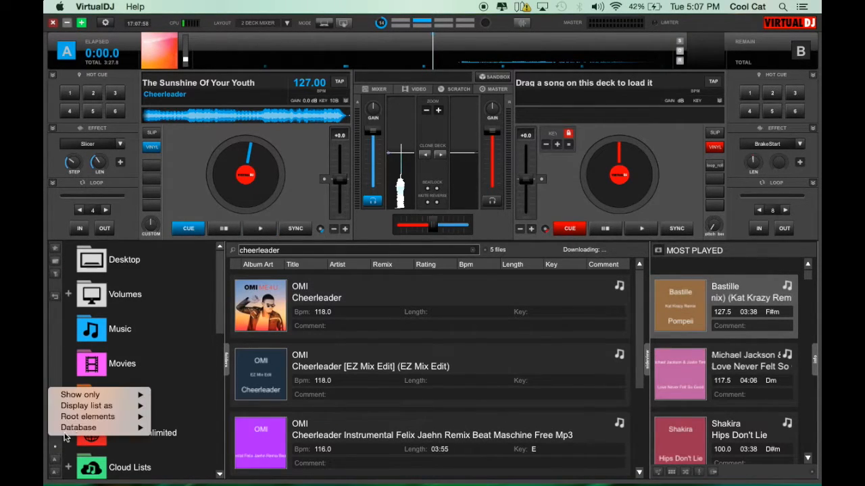
mouse_move(135, 406)
click(194, 407)
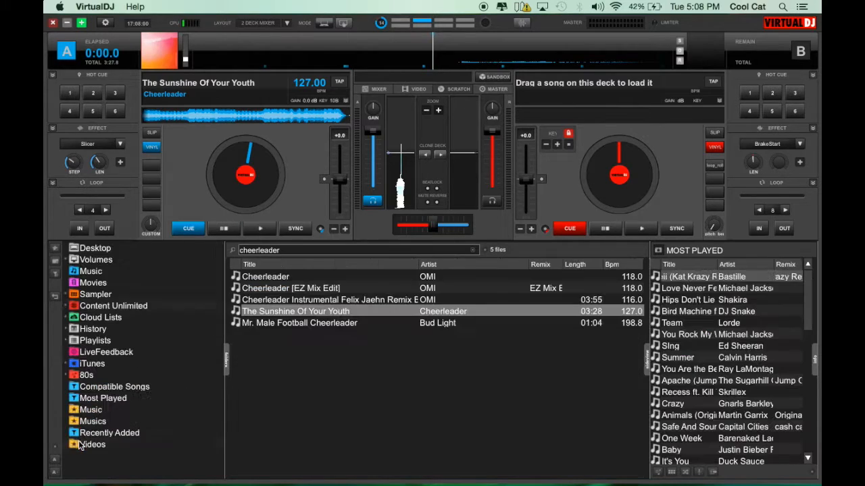
click(54, 448)
mouse_move(92, 401)
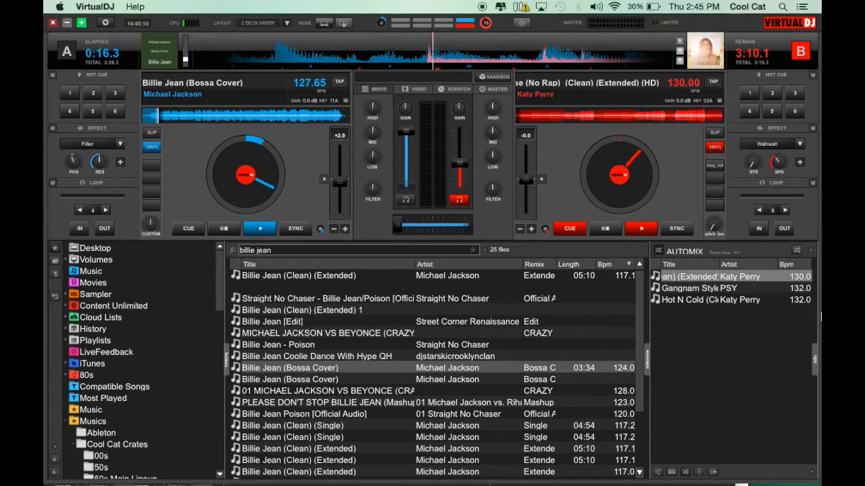
Step: Add a Genre column to the AutoMix list, then remove it again
right_click(758, 263)
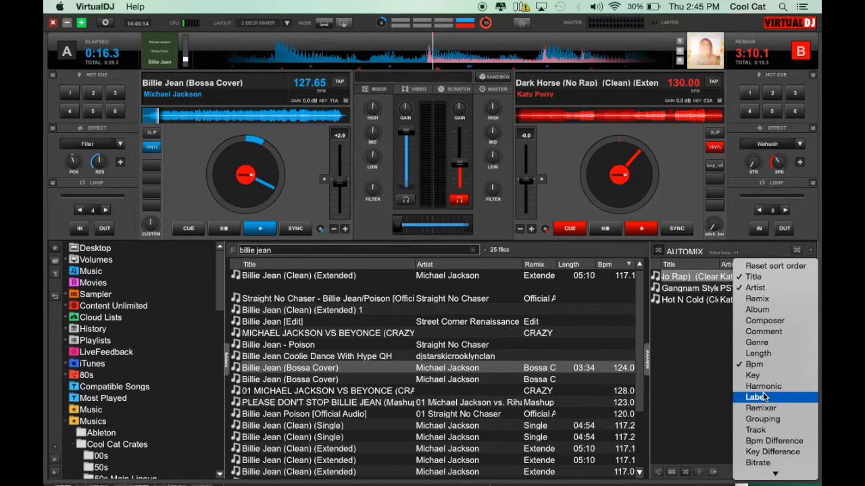
scroll(763, 397, down, 5)
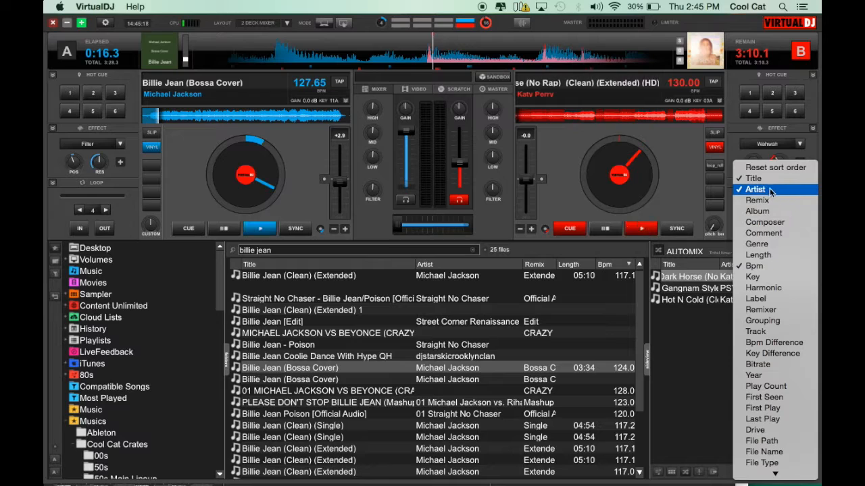
click(769, 247)
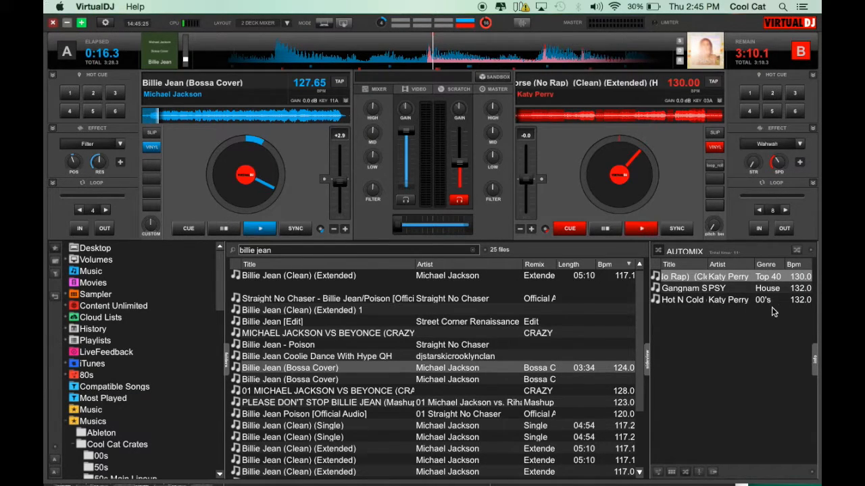
click(773, 264)
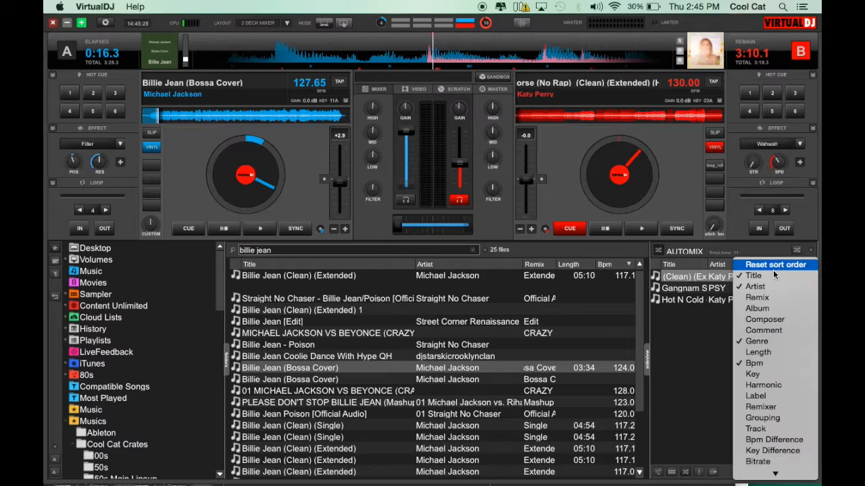
click(756, 342)
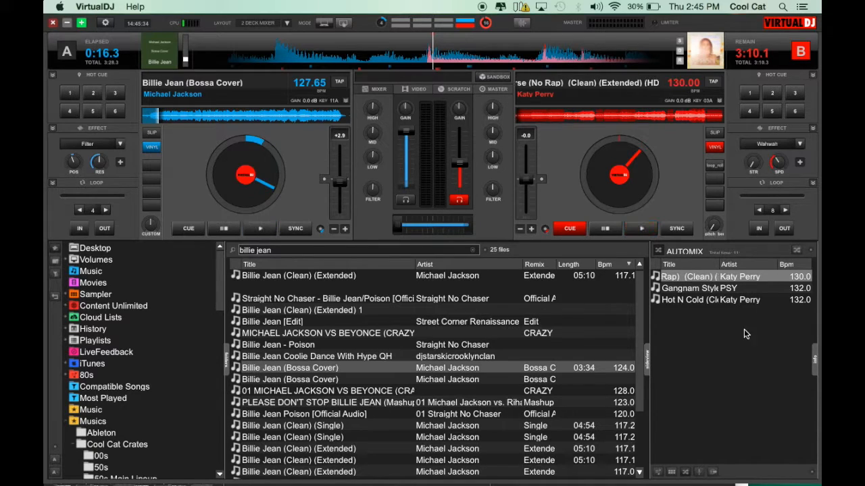
Step: Load Dark Horse from the AutoMix list onto deck 1
right_click(694, 279)
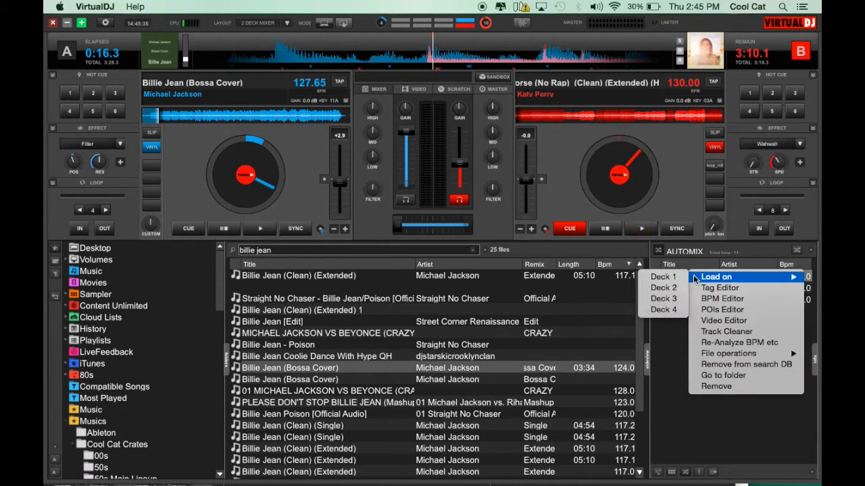
mouse_move(730, 281)
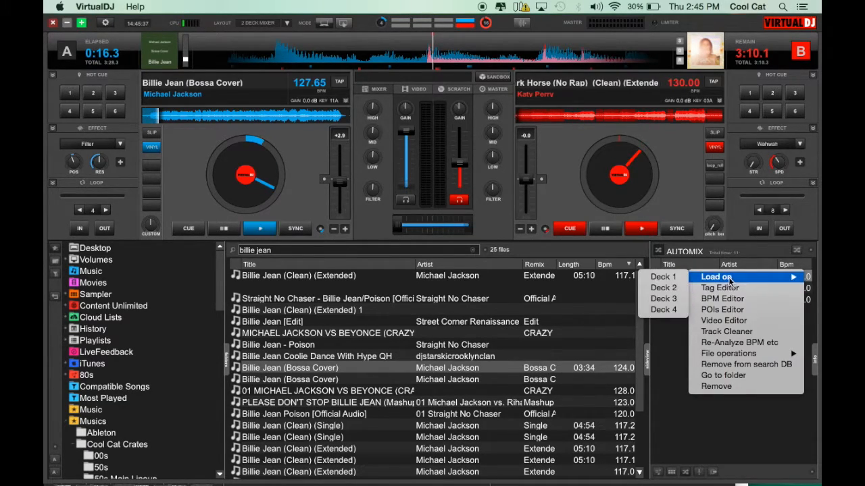
click(665, 278)
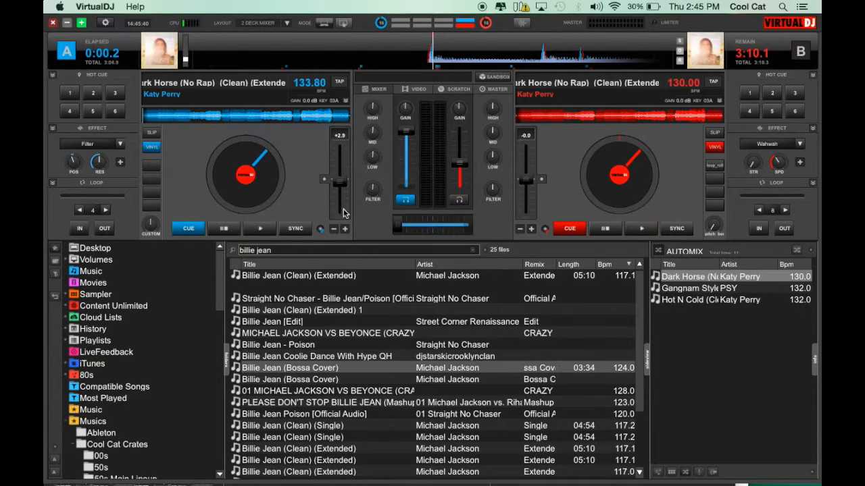
Step: Open the Tag Editor for Dark Horse in the AutoMix list, inspect its title and filename fields, and close it
right_click(701, 279)
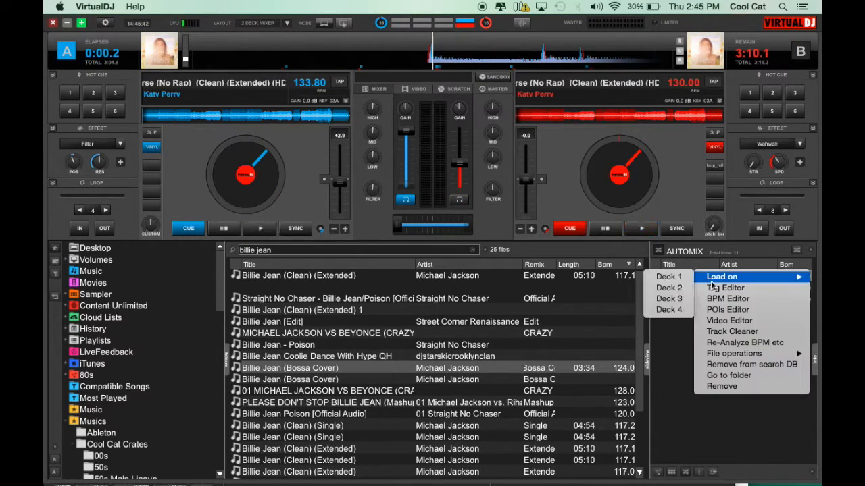
click(722, 291)
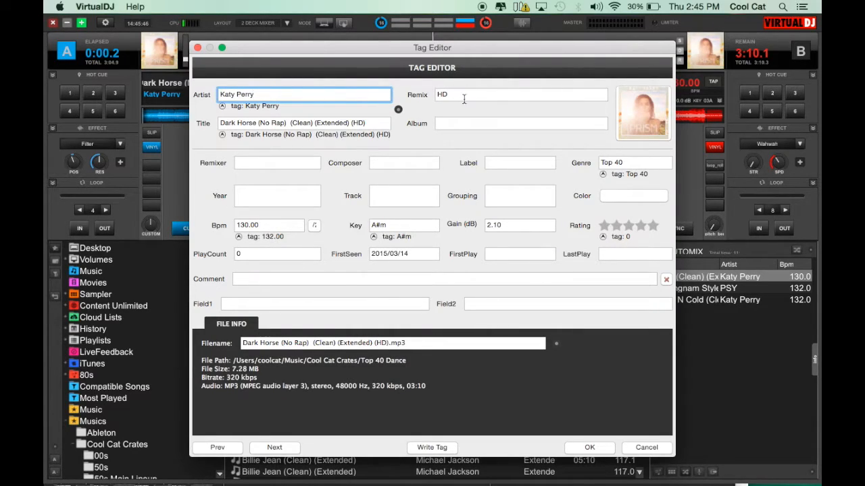
click(311, 124)
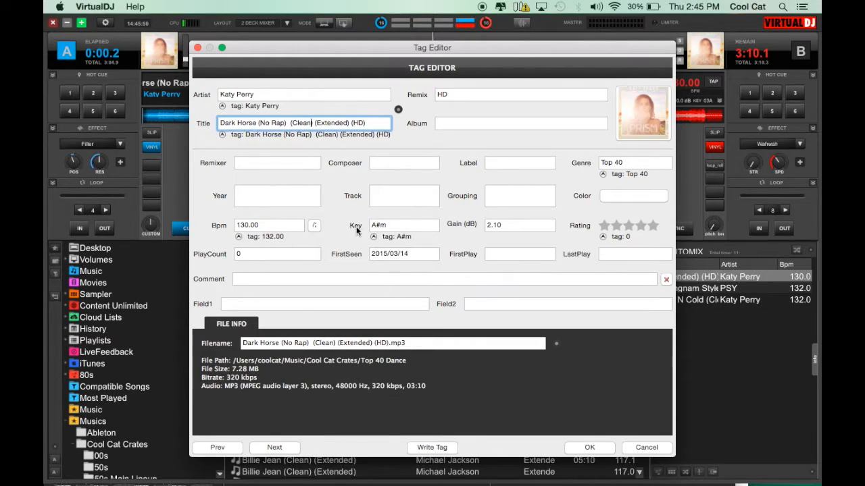
click(291, 327)
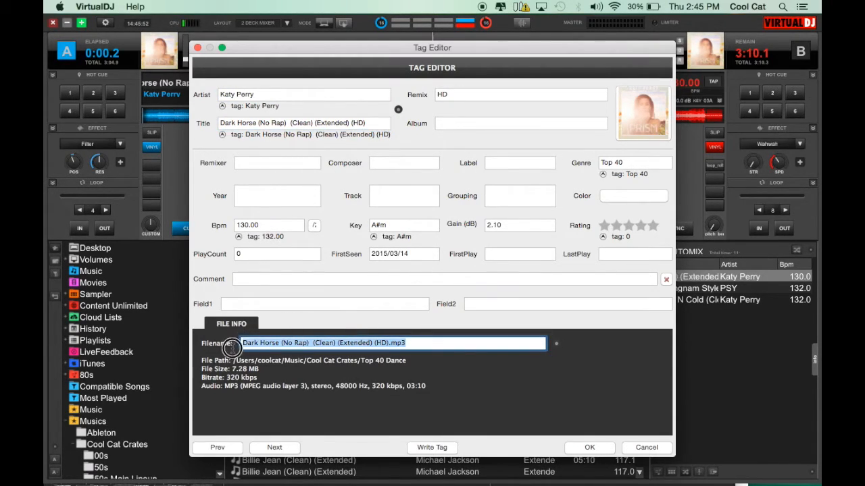
click(302, 343)
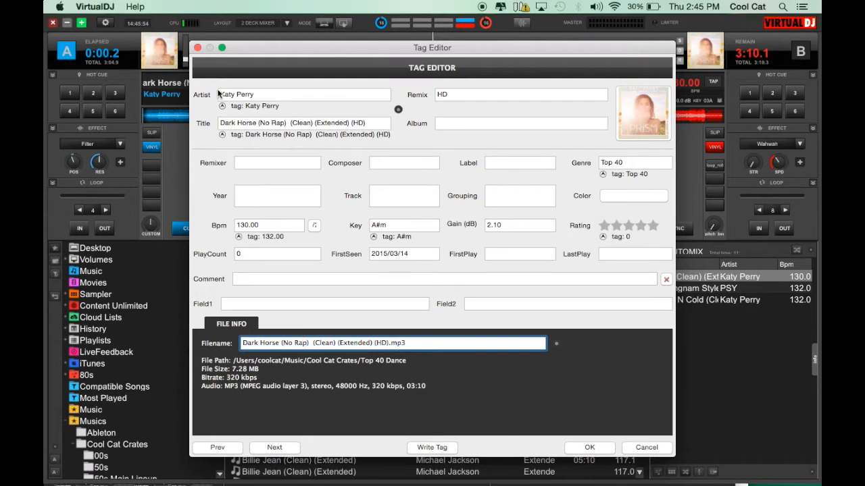
click(197, 48)
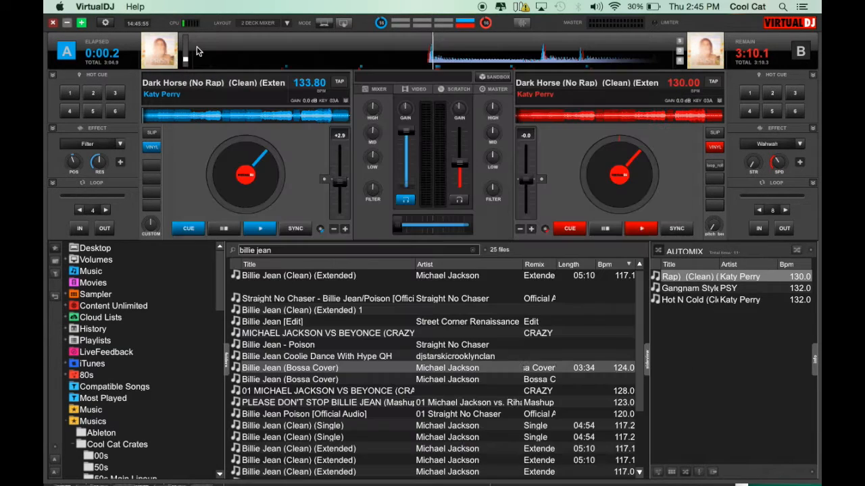
Step: Open the BPM Editor for Dark Horse, select its BPM value of 130, and close the editor
right_click(692, 284)
click(719, 304)
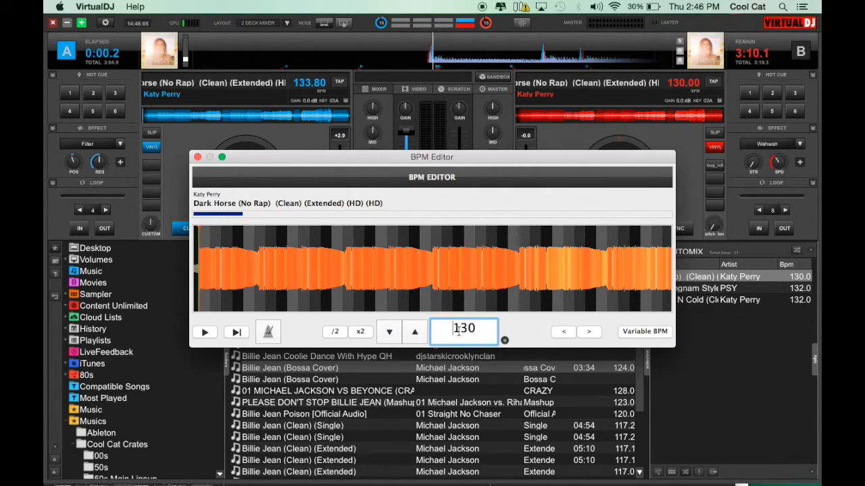
double_click(458, 329)
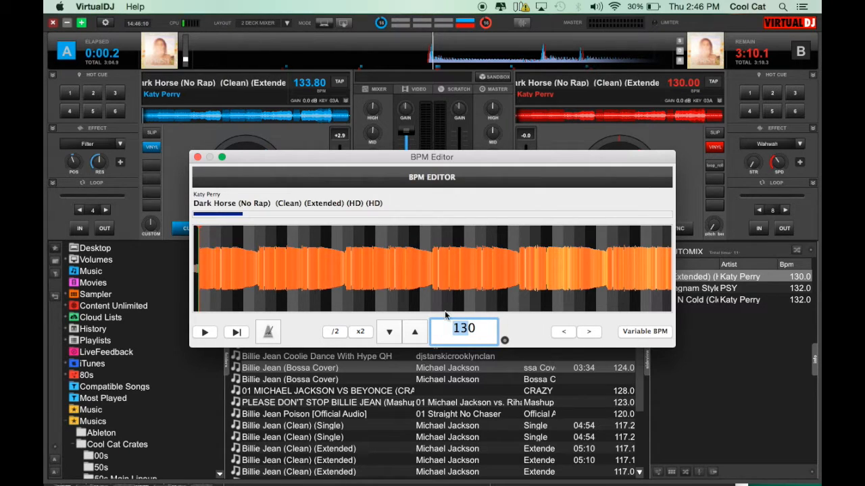
click(197, 157)
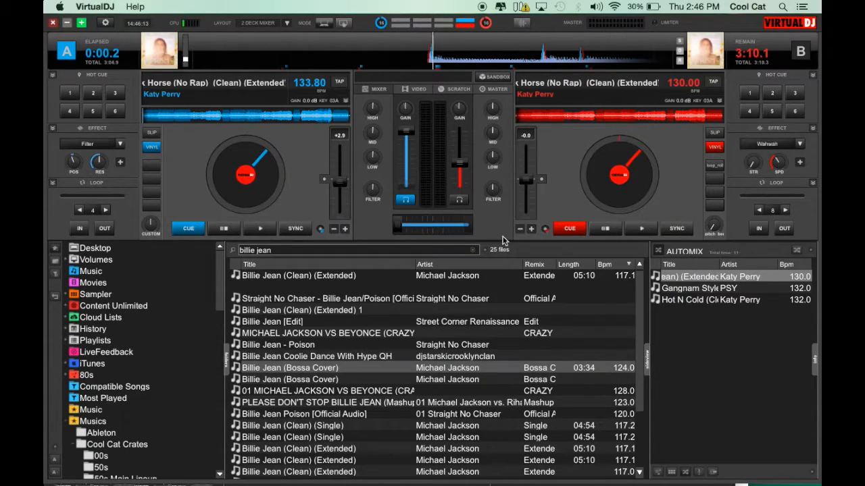
Step: Open the POI Editor for Dark Horse from the AutoMix list and close it
right_click(676, 276)
click(707, 309)
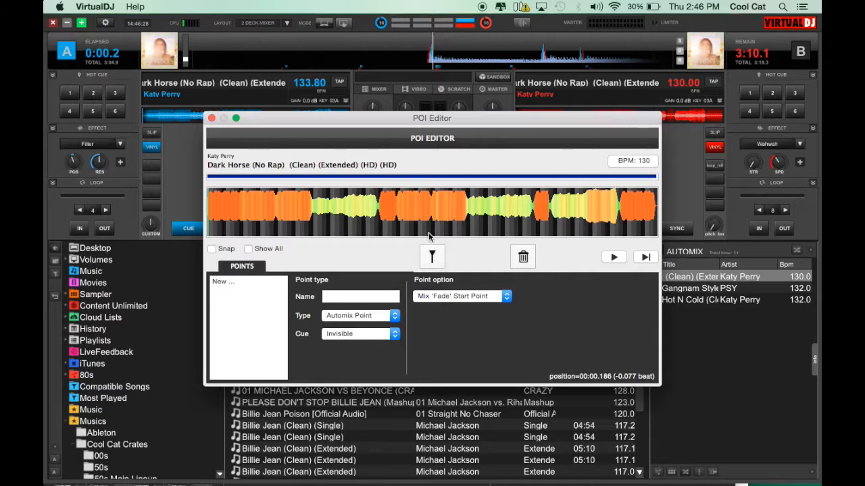
click(211, 119)
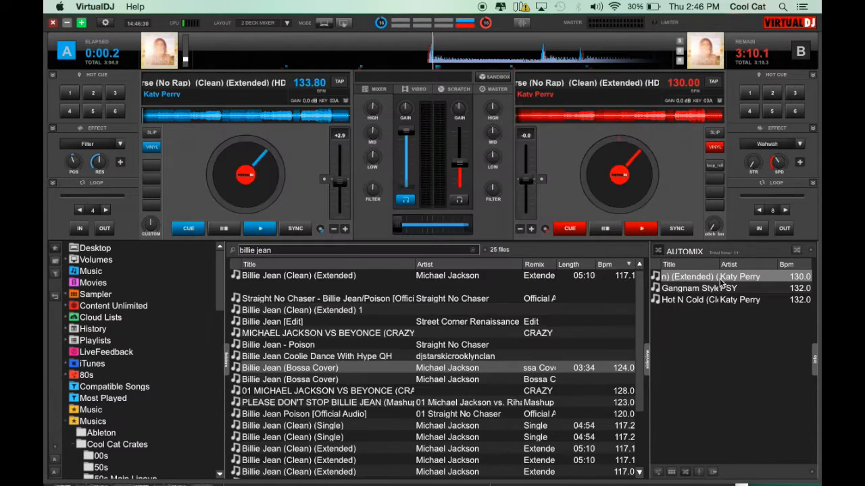
Step: Open the Video Editor for Dark Horse from the AutoMix list and close it
right_click(705, 277)
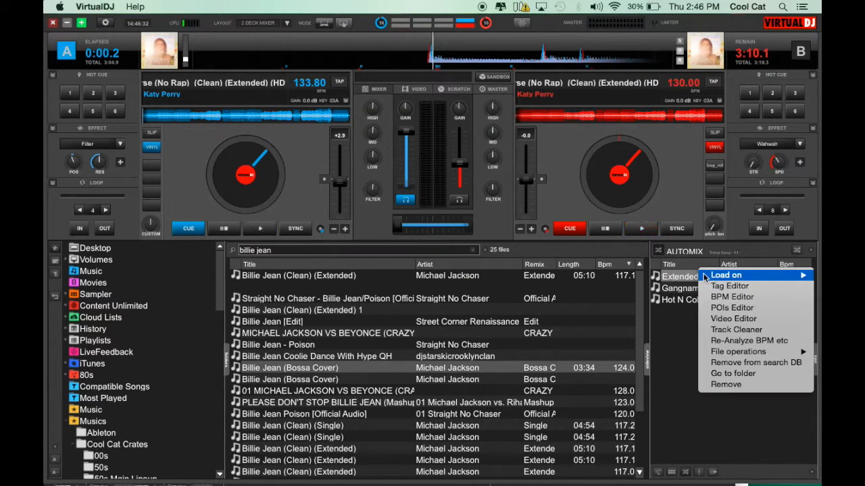
click(718, 318)
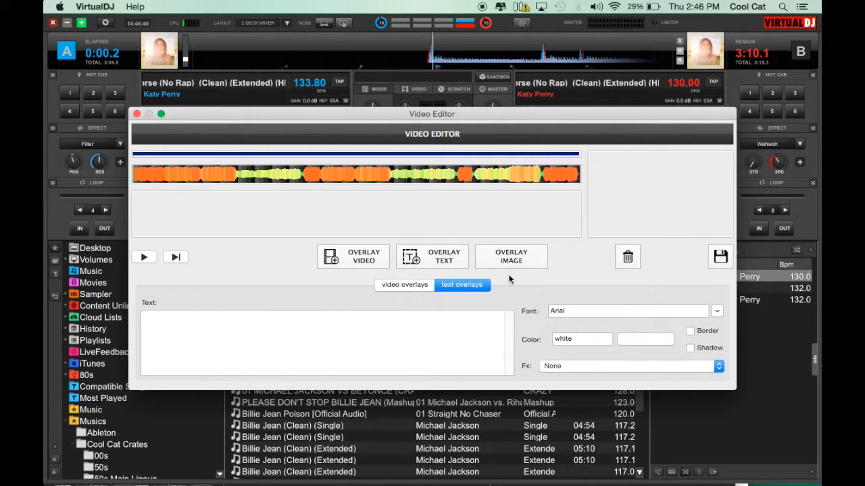
click(137, 114)
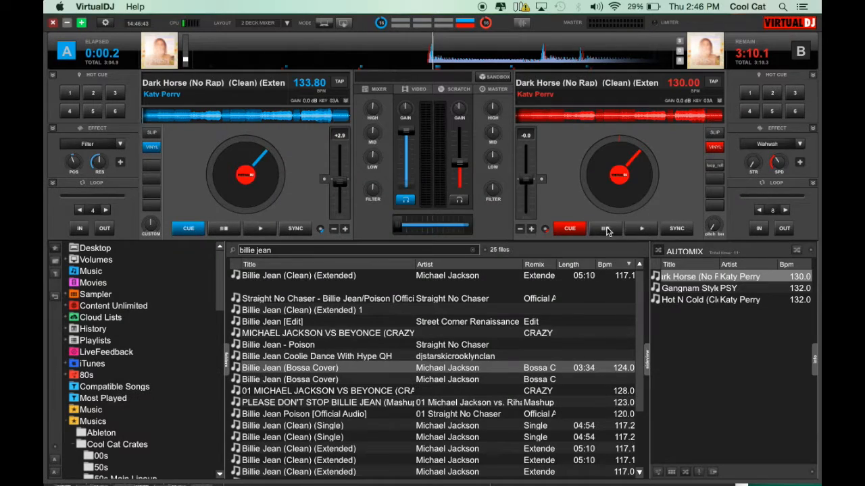
Step: Open the Track Cleaner for Gangnam Style and preview it, moving the playhead about a third into the track
right_click(686, 274)
right_click(690, 286)
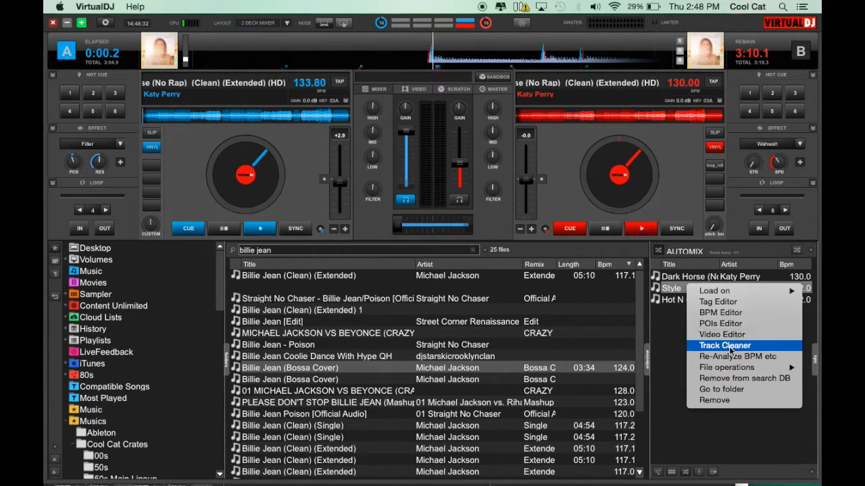
click(729, 346)
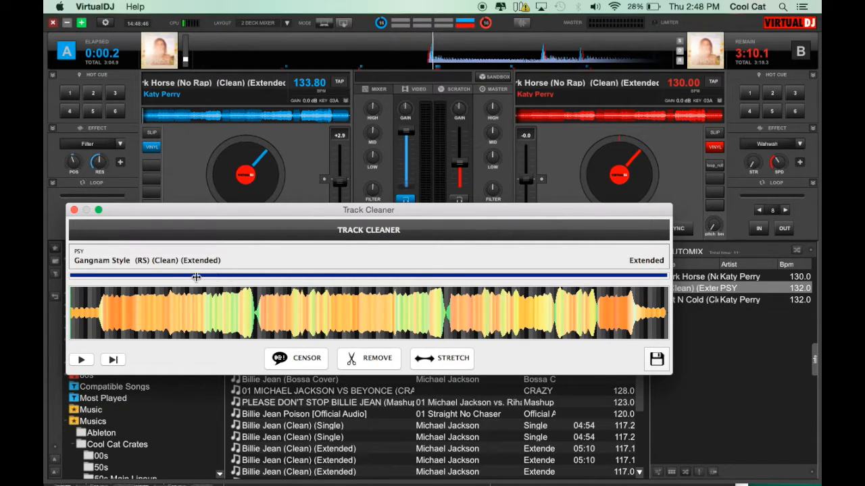
click(80, 361)
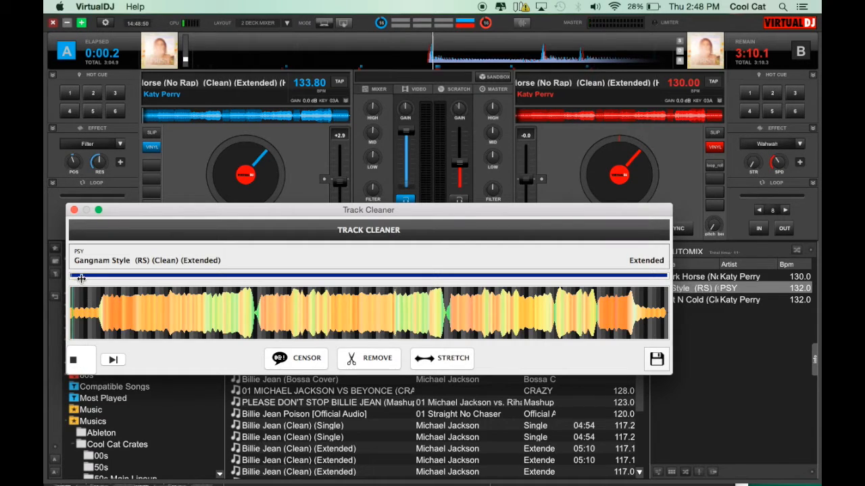
drag(73, 274, 295, 281)
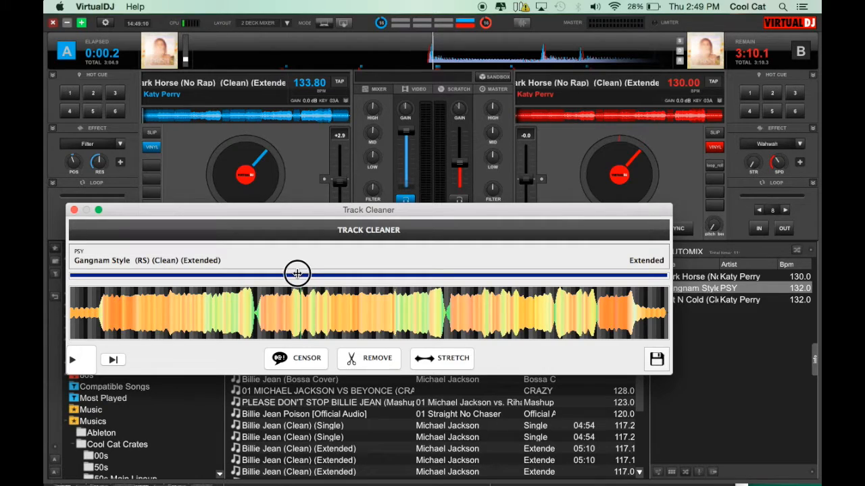
Step: Apply Censor to Gangnam Style at the current playhead position in the Track Cleaner
click(297, 358)
click(297, 359)
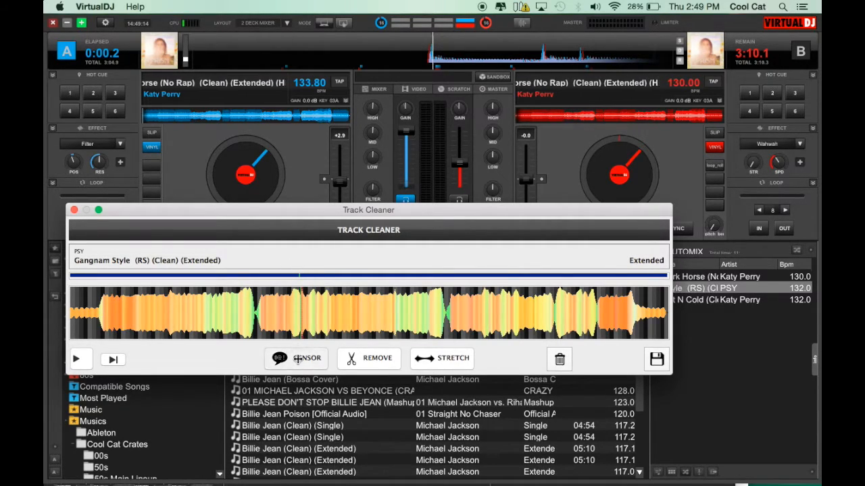
Step: Preview the censored section by playing and stopping around that position, then close the Track Cleaner
click(90, 366)
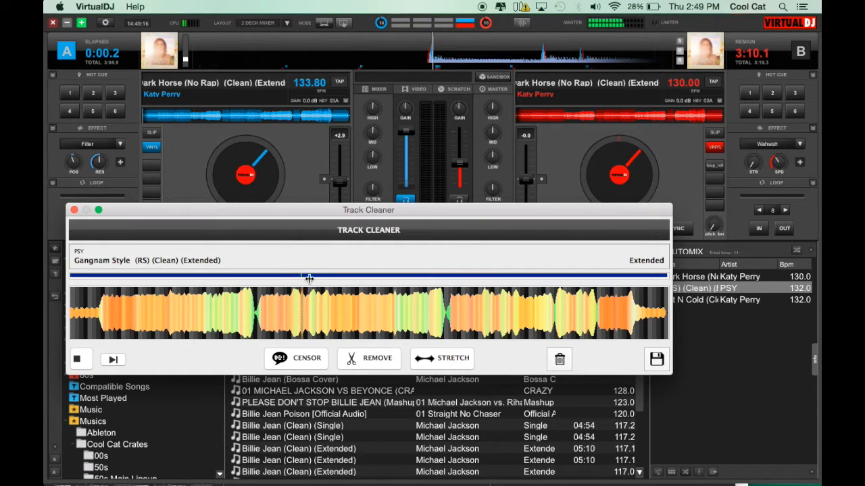
click(302, 273)
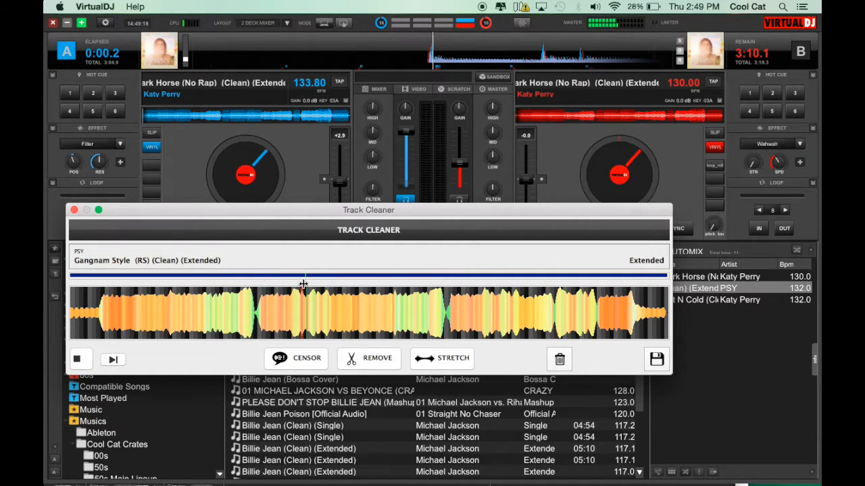
drag(311, 273, 289, 274)
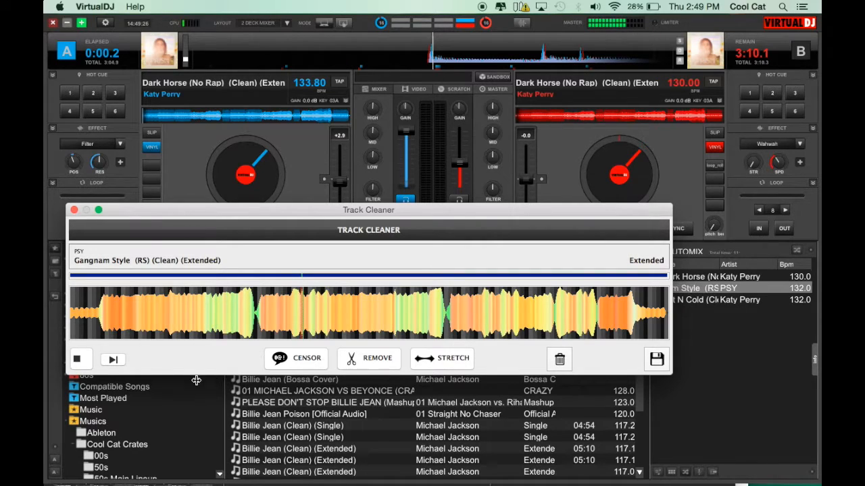
click(77, 358)
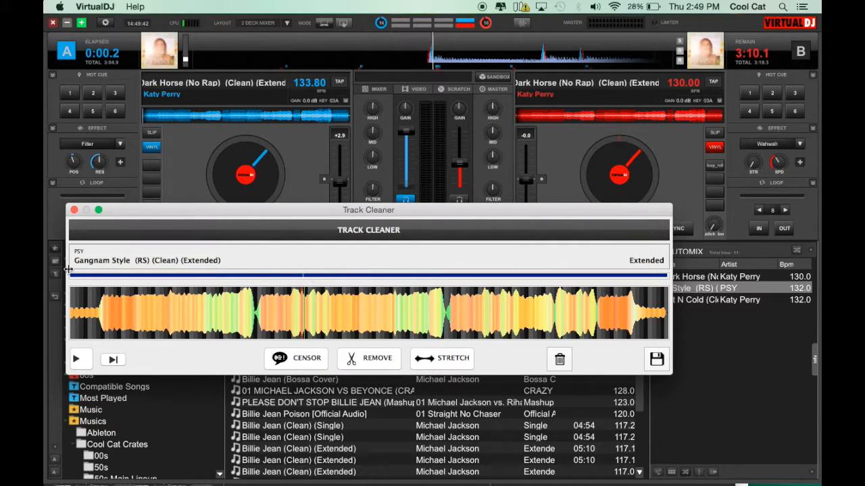
click(73, 211)
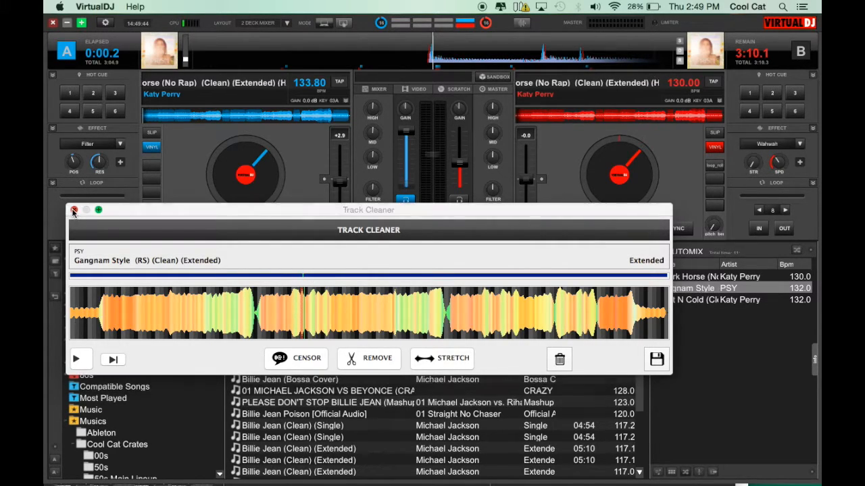
Step: Re-analyze the BPM of Gangnam Style in the AutoMix list
click(457, 179)
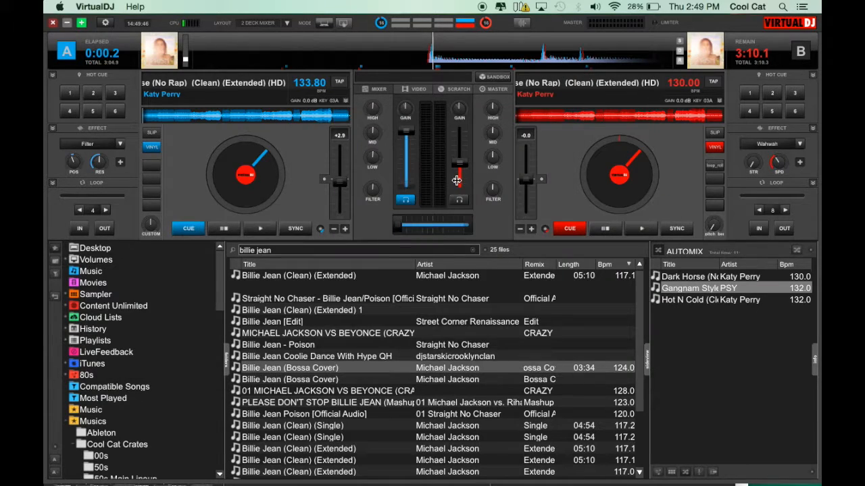
right_click(689, 287)
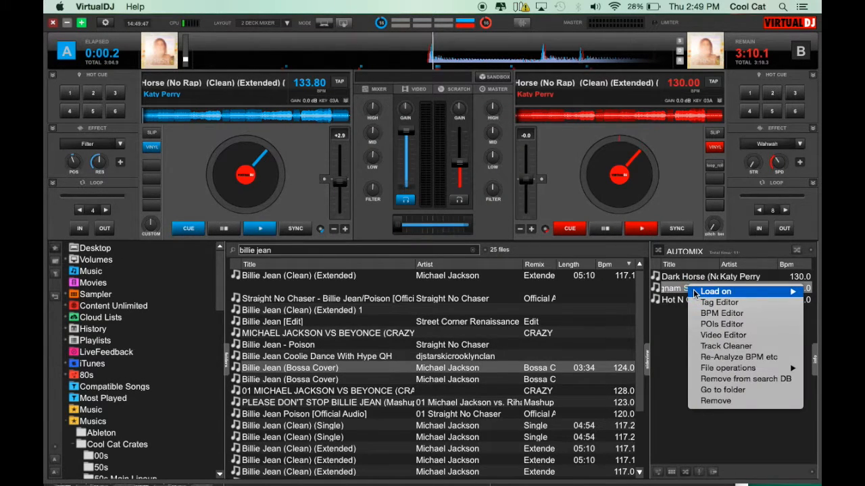
click(724, 359)
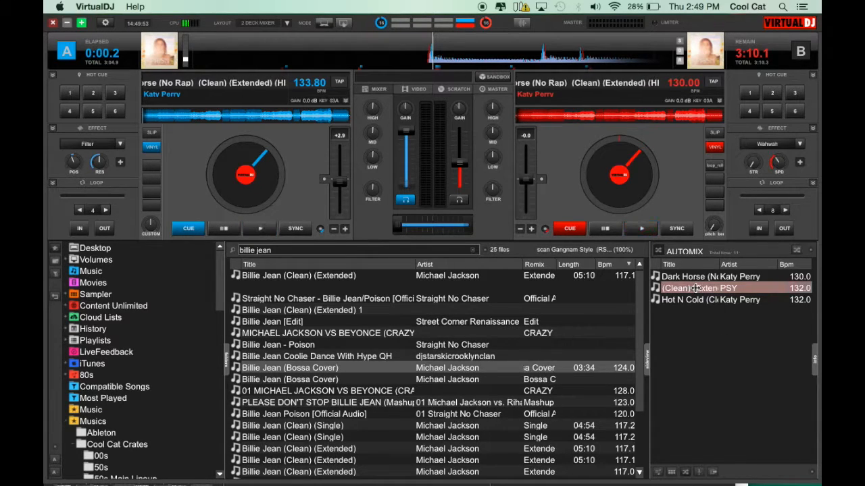
Step: Remove Gangnam Style from the AutoMix list
right_click(696, 288)
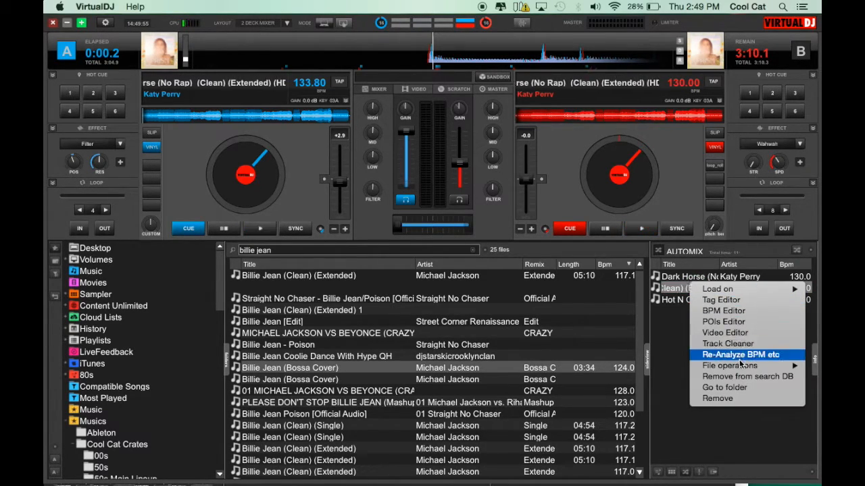
mouse_move(720, 367)
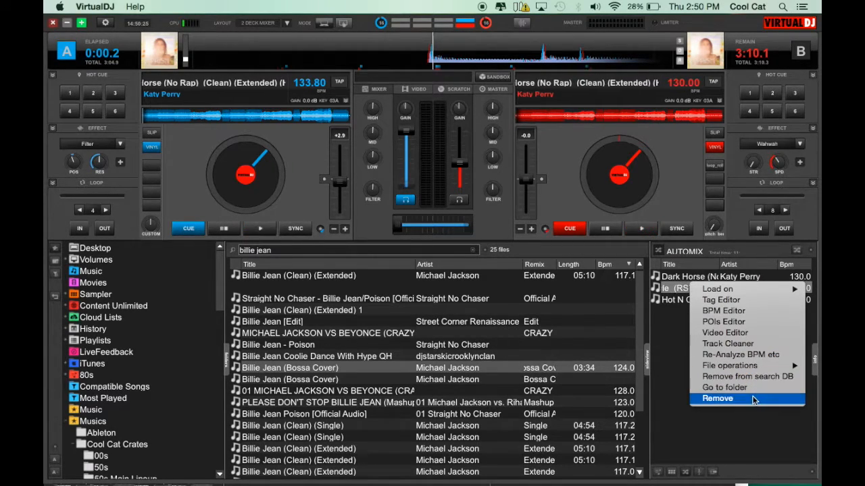
click(743, 400)
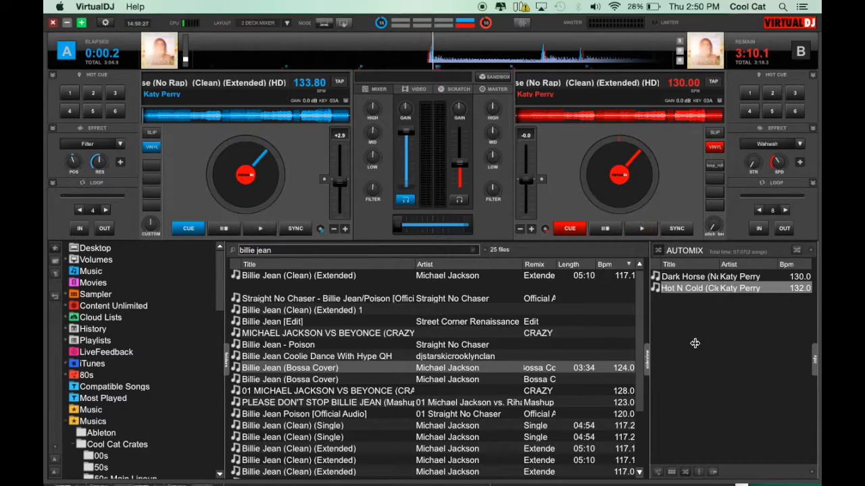